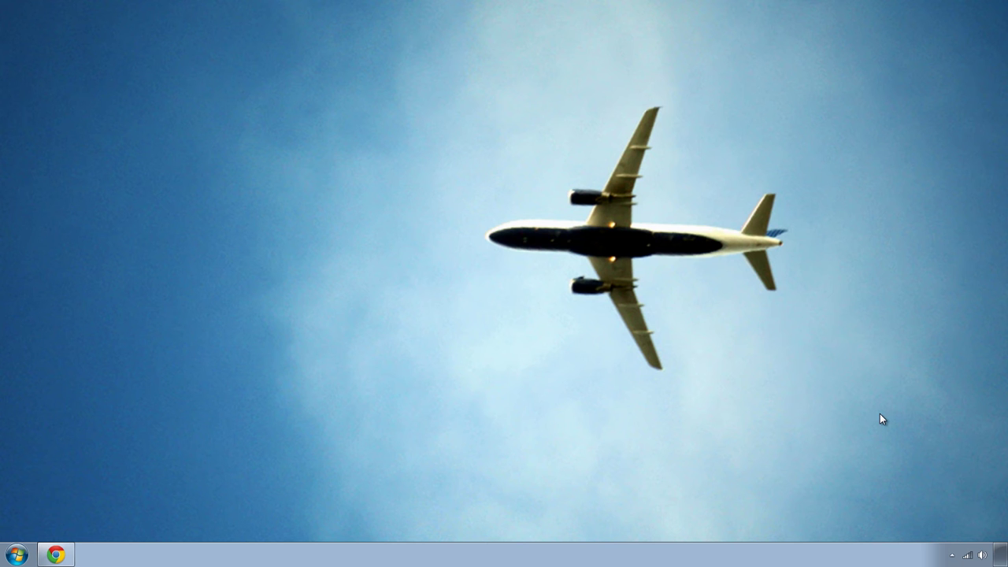
Play and pause Agregando Entradas at 0:04, then follow its 'Tutorial Anterior' annotation
click(55, 556)
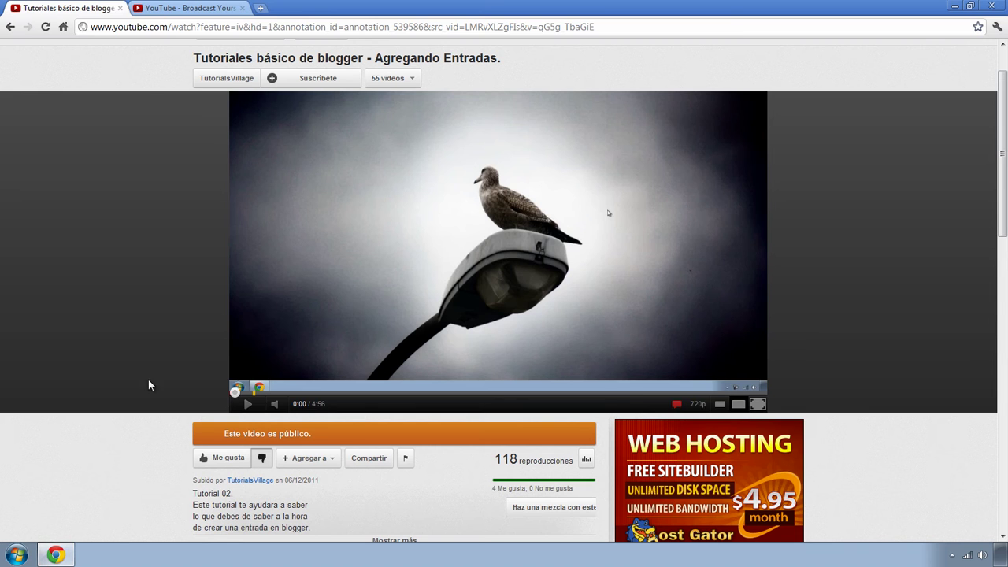
click(244, 407)
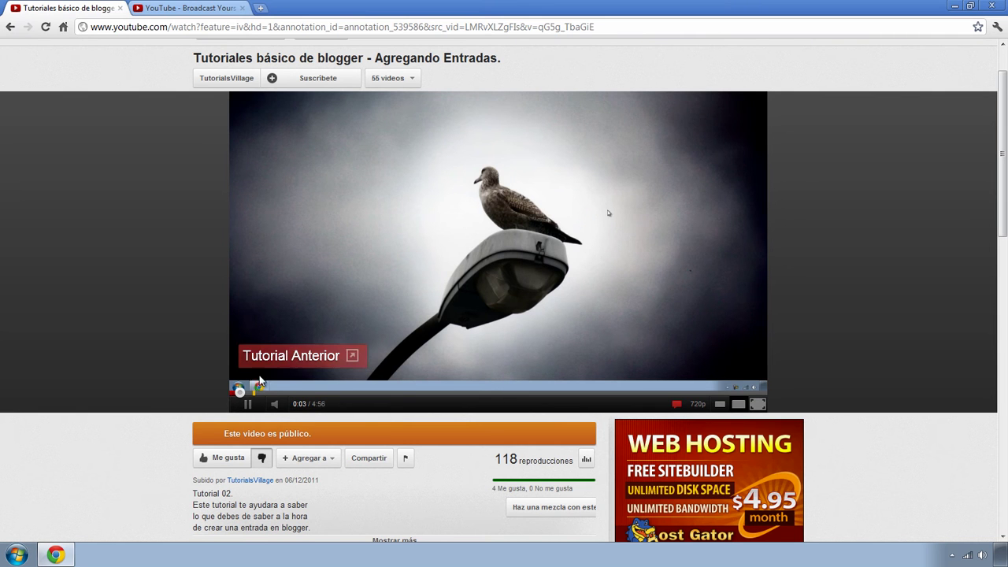
click(240, 406)
mouse_move(291, 356)
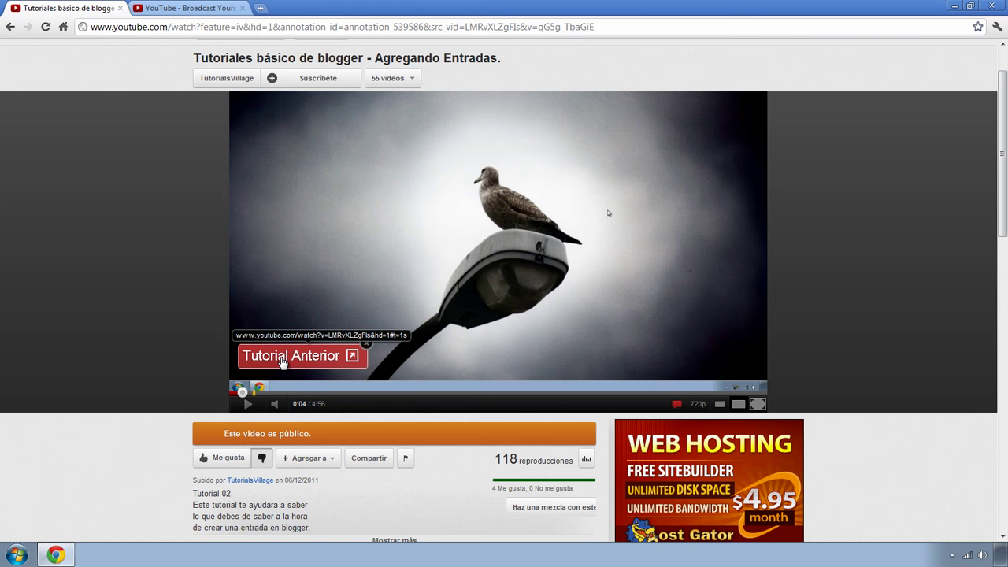
click(282, 358)
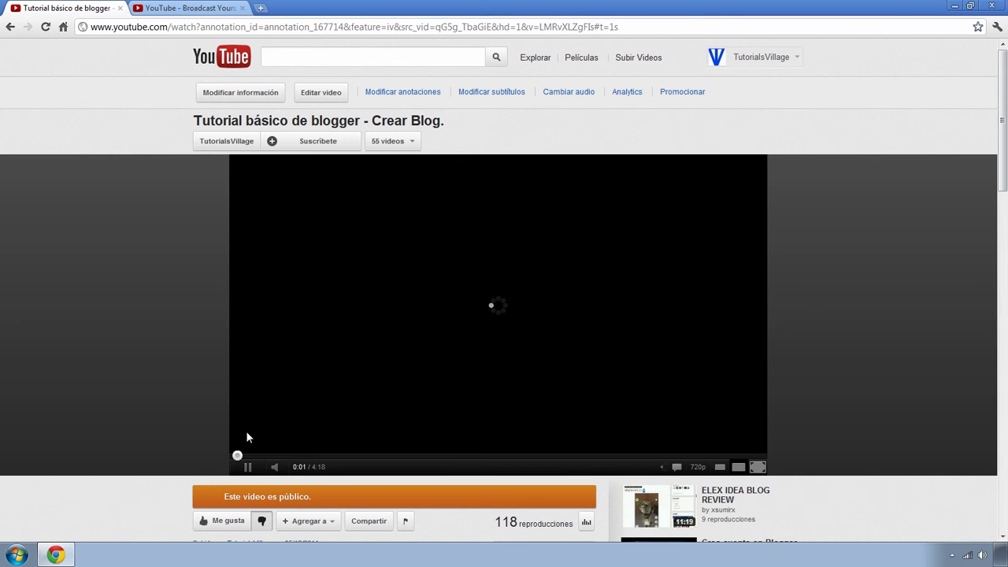
Mute Crear Blog, skip near its end, follow 'Tutorial Siguiente', and pause Agregando Entradas at 0:01
click(276, 466)
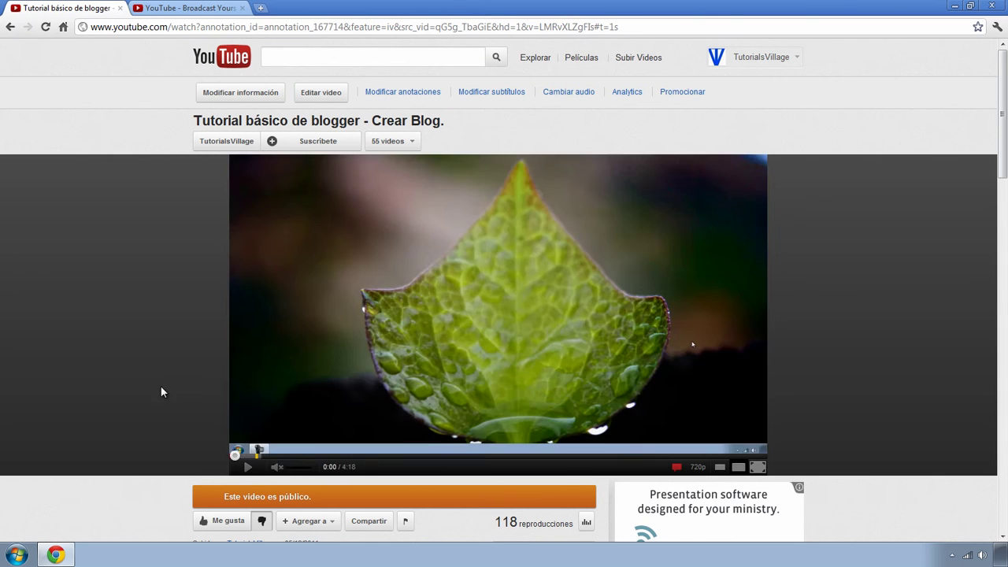
scroll(160, 387, down, 1)
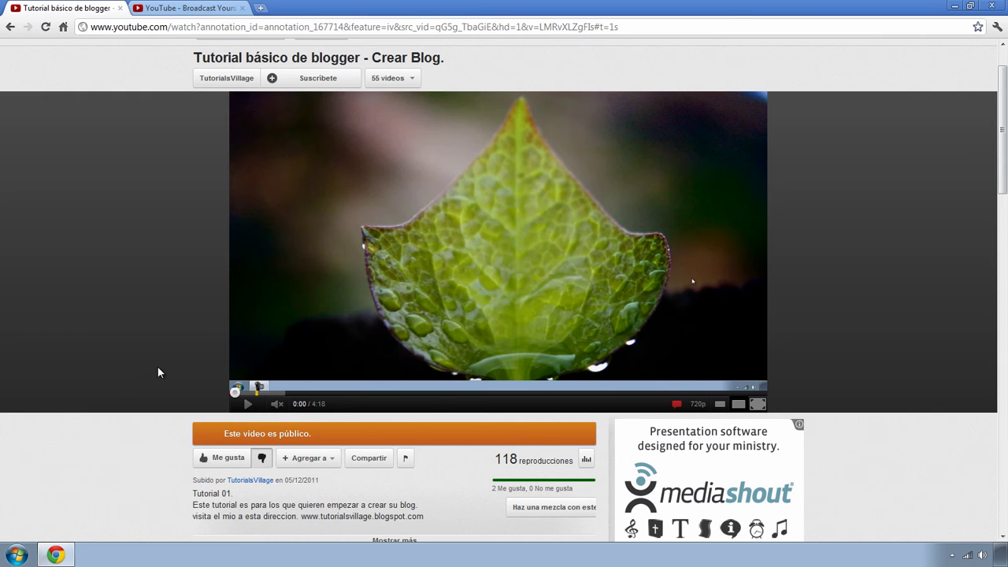
click(751, 394)
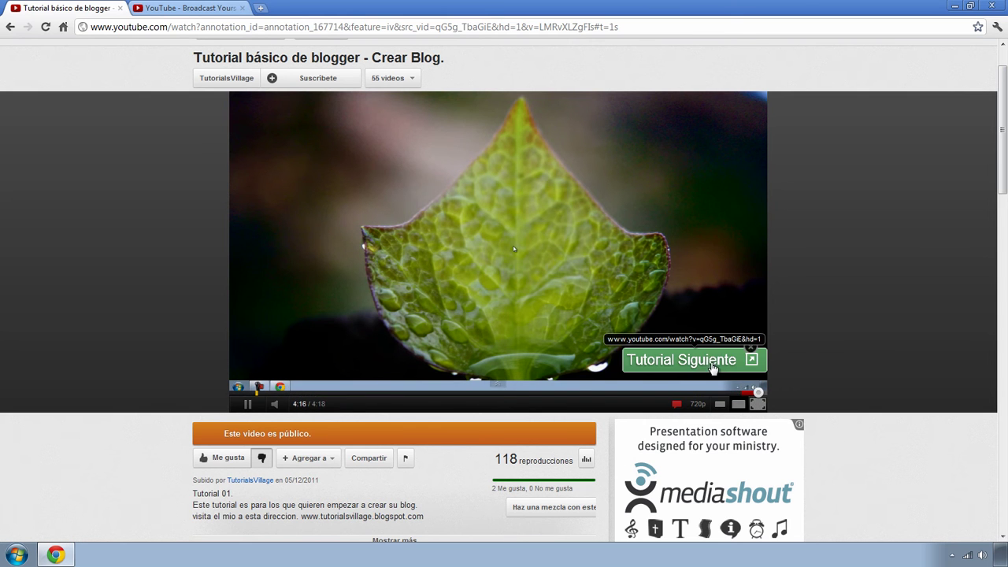
click(713, 362)
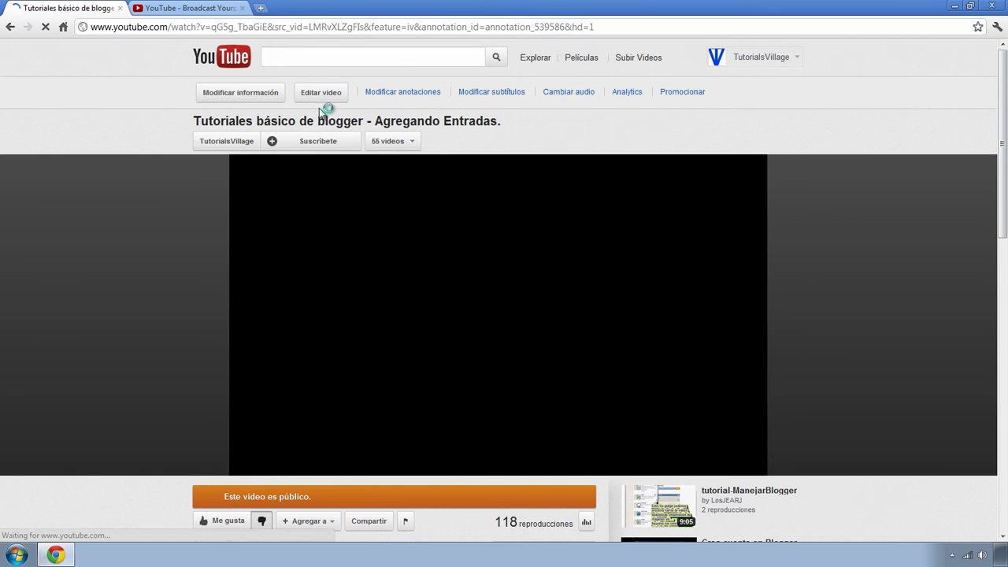
click(249, 467)
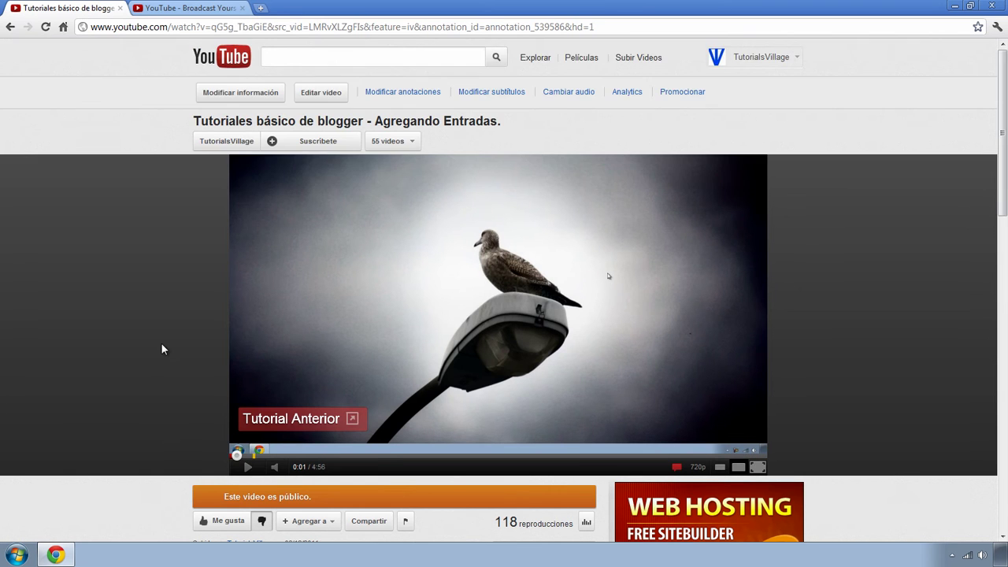
scroll(162, 349, down, 2)
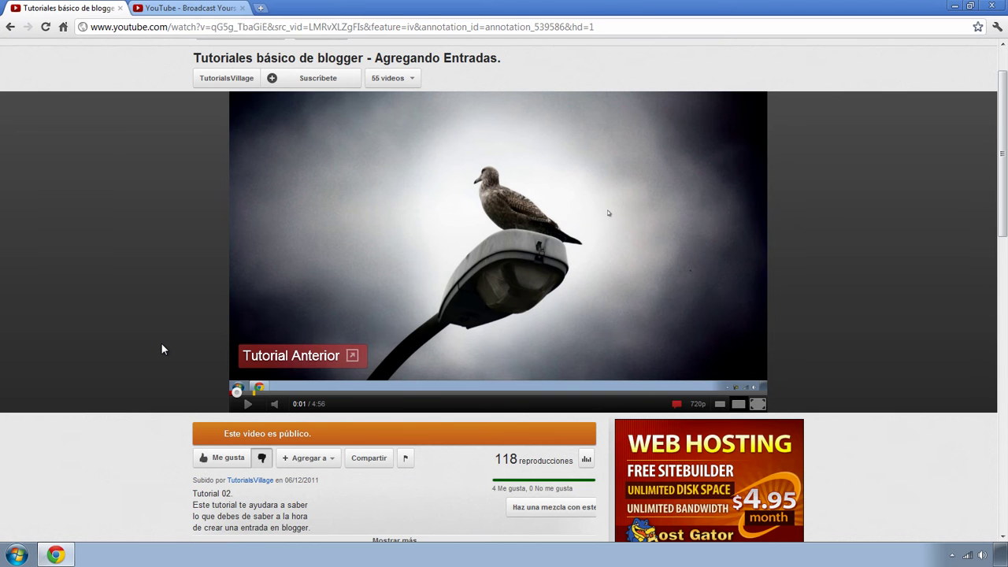
scroll(162, 349, up, 2)
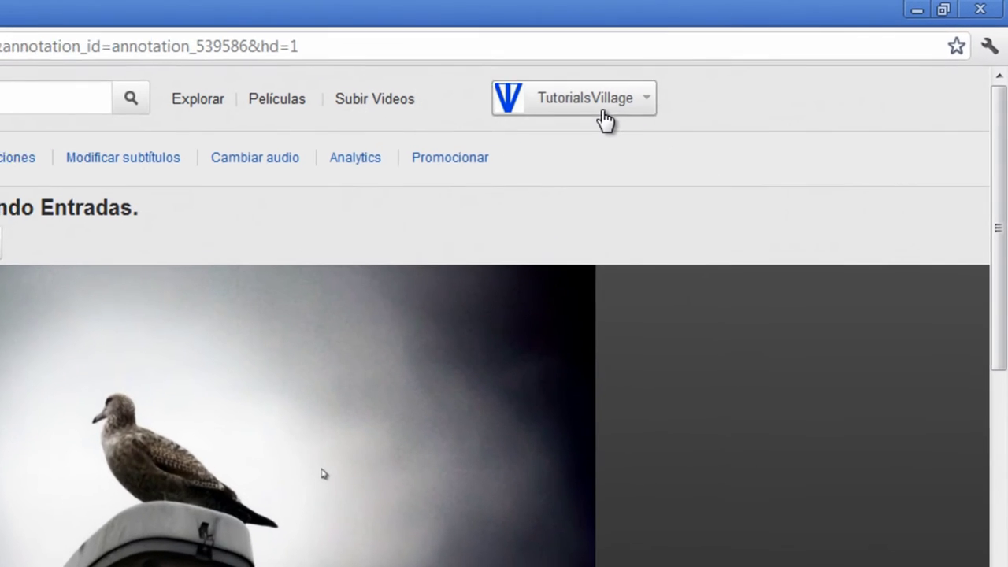
Go to Administrador de videos from the TutorialsVillage account menu and open 'Cambiar Plantillas'
click(771, 63)
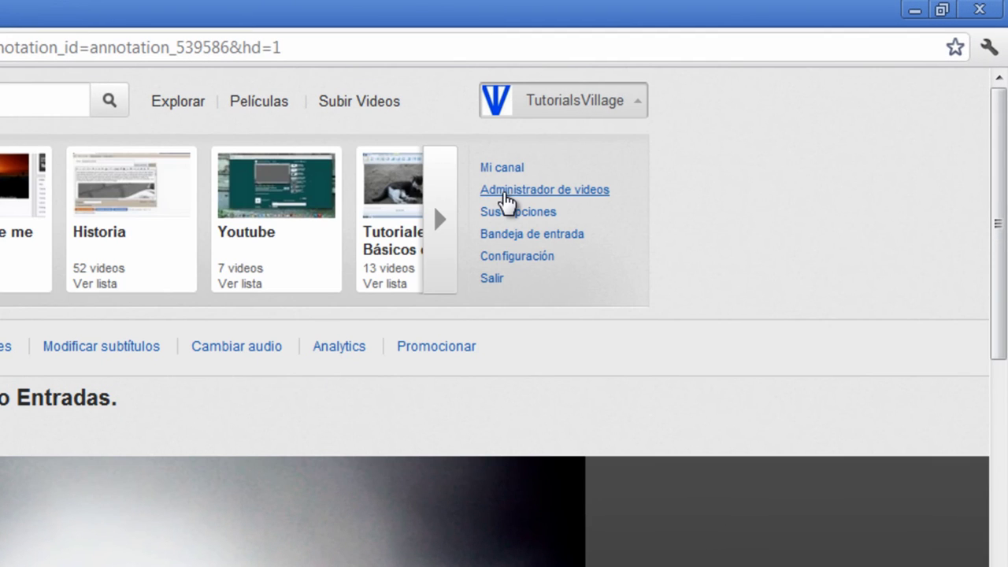
click(508, 200)
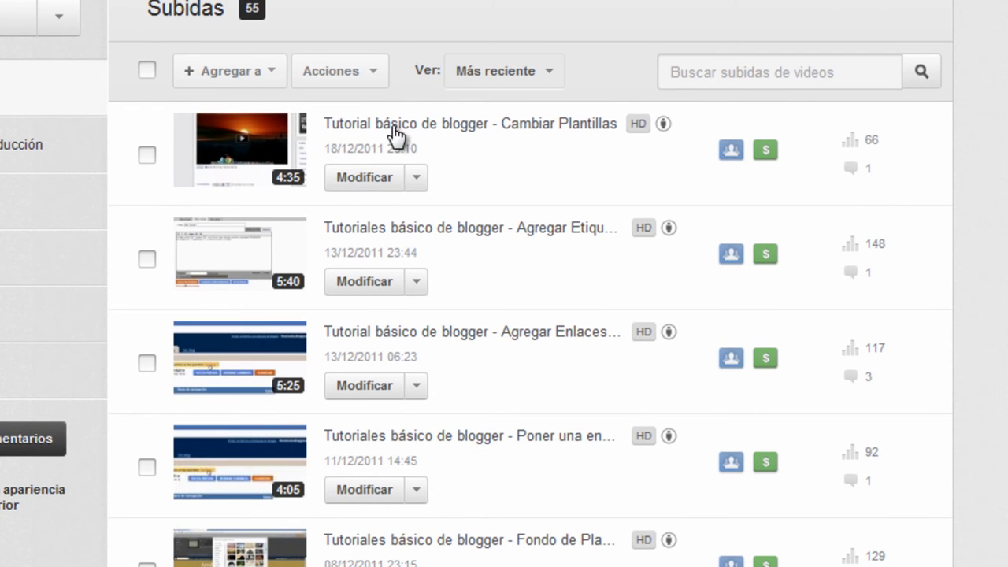
click(351, 179)
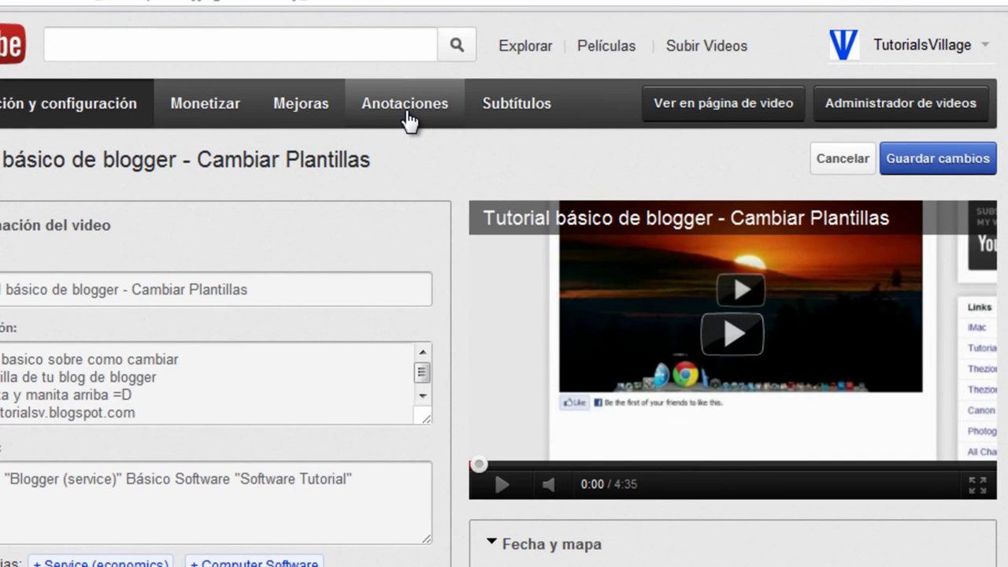
In Anotaciones, rewind to 0:00 and add a speech bubble with its tail repositioned and size enlarged
click(405, 107)
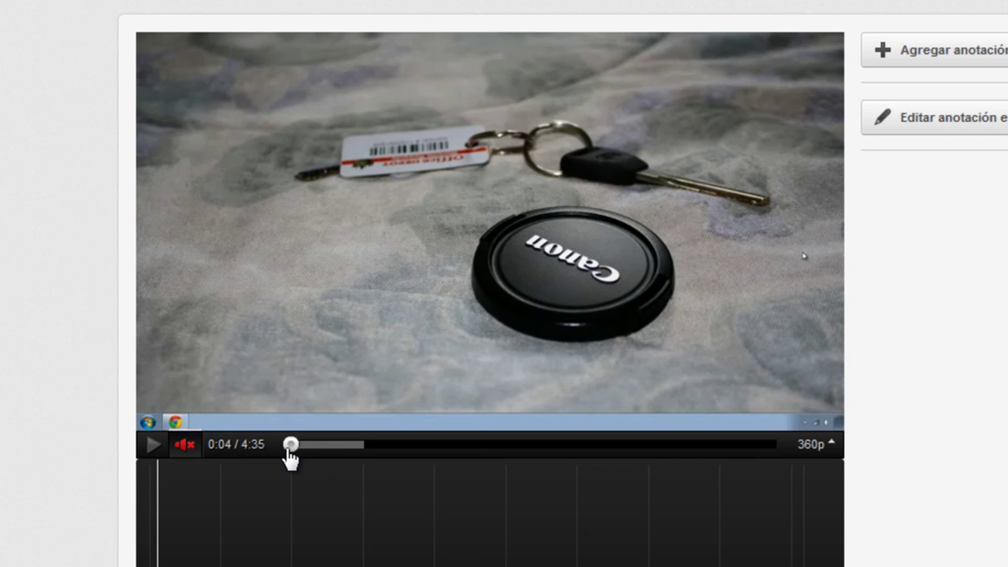
drag(290, 444, 210, 433)
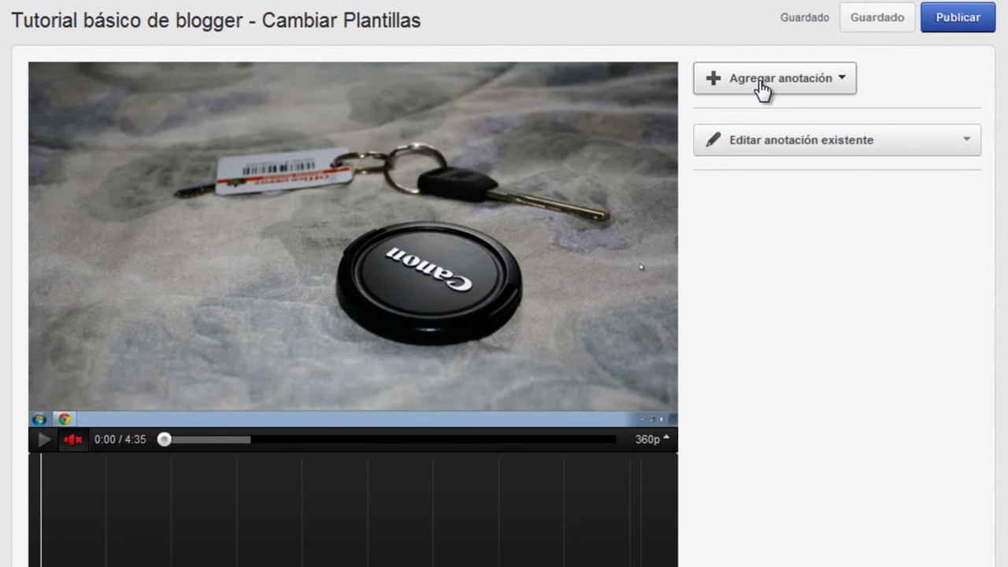
click(760, 89)
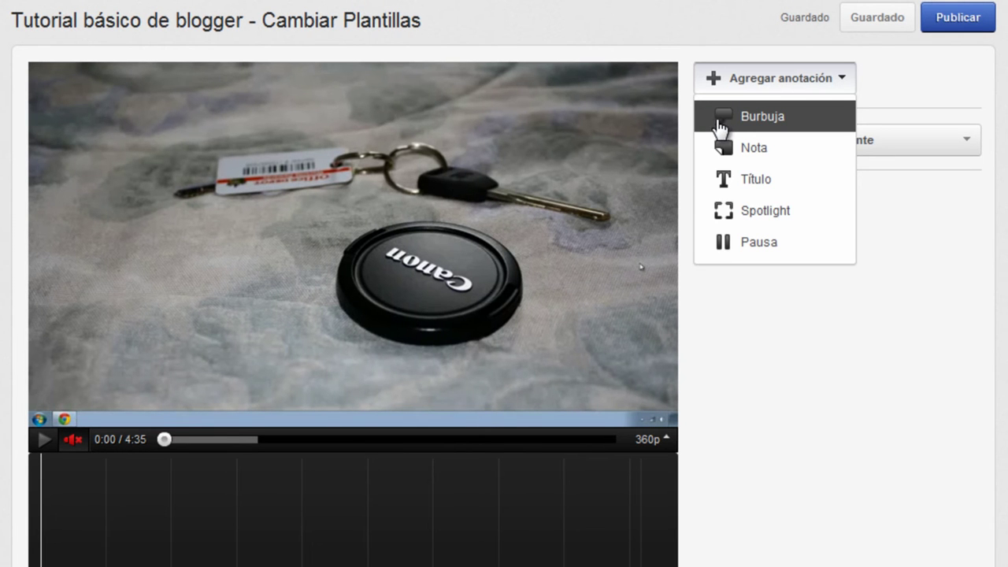
click(725, 124)
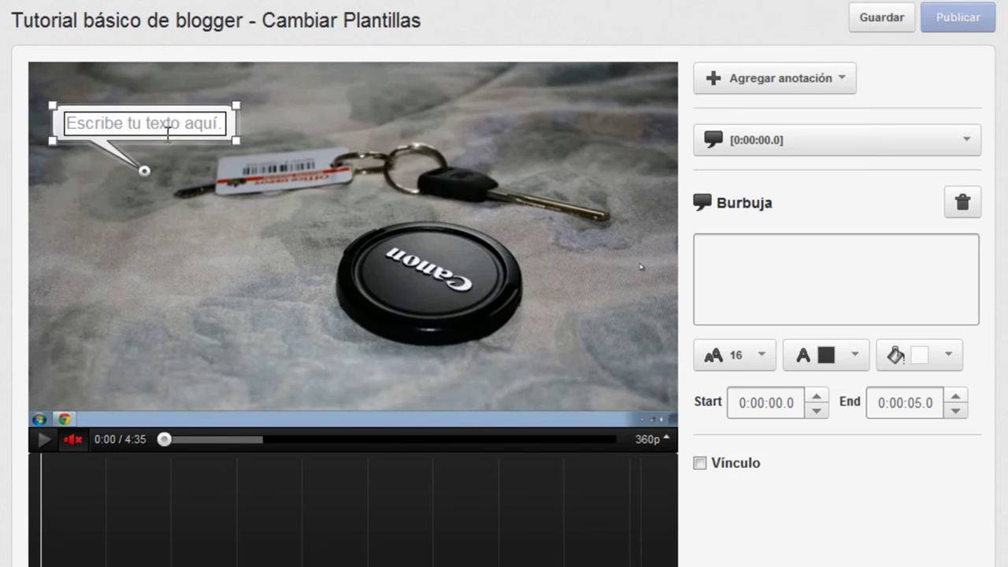
mouse_move(144, 177)
mouse_down()
mouse_move(229, 183)
mouse_move(123, 174)
mouse_up()
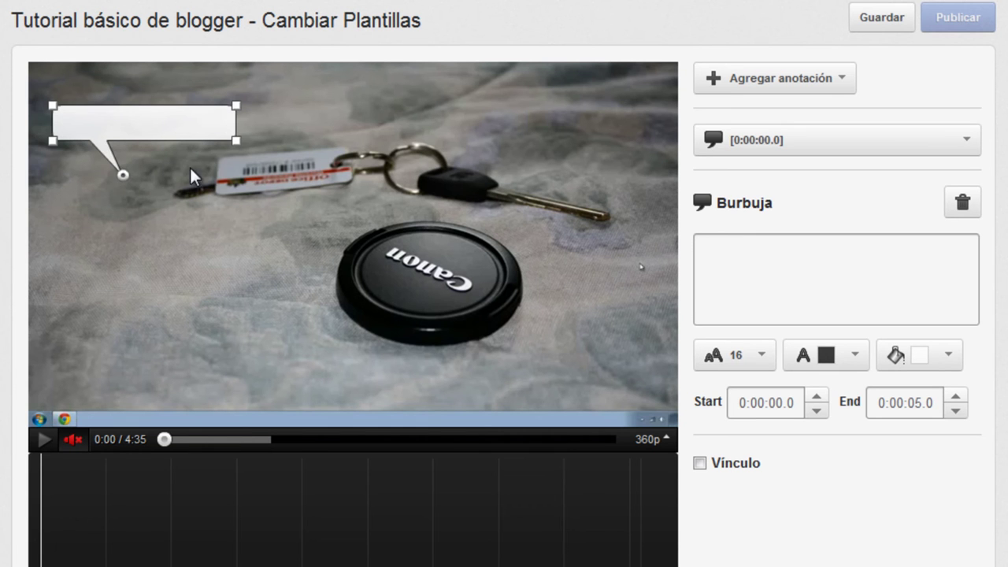
mouse_move(237, 142)
mouse_down()
mouse_move(432, 262)
mouse_move(202, 180)
mouse_up()
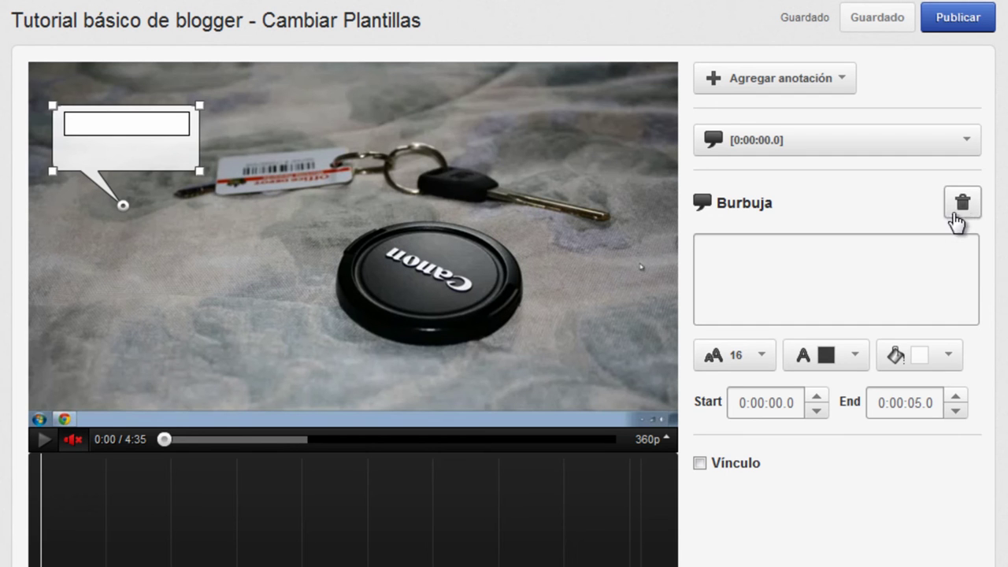
Delete the speech bubble and add a note box stretched across the top-left of the video
click(962, 205)
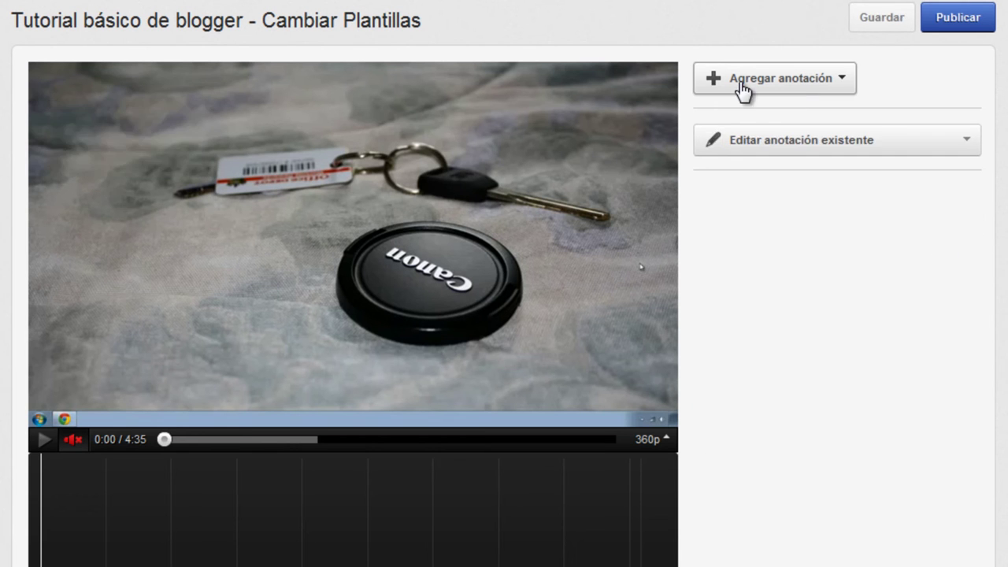
click(743, 88)
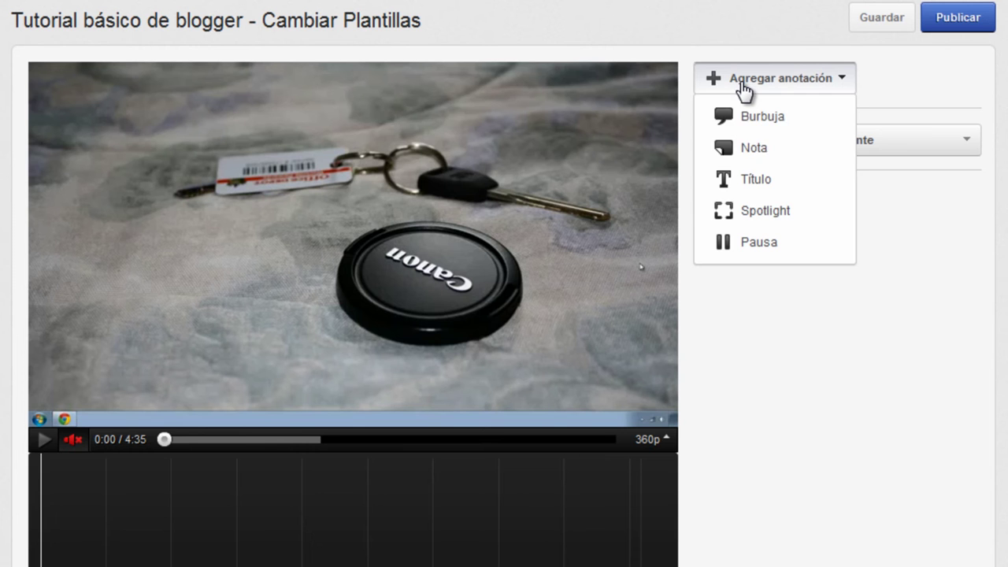
click(754, 149)
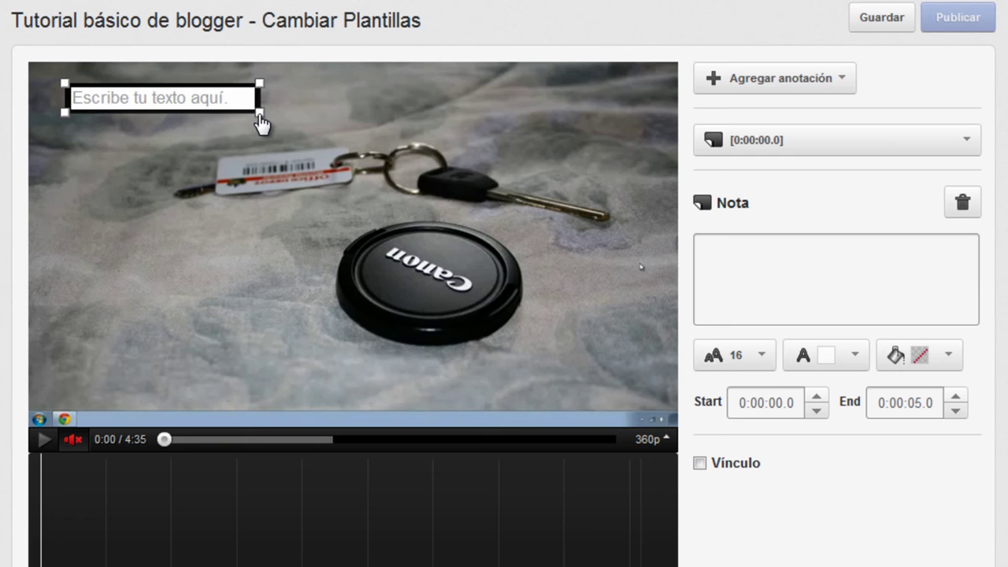
mouse_move(261, 122)
mouse_down()
mouse_move(321, 210)
mouse_move(494, 254)
mouse_move(515, 242)
mouse_move(168, 179)
mouse_move(485, 204)
mouse_up()
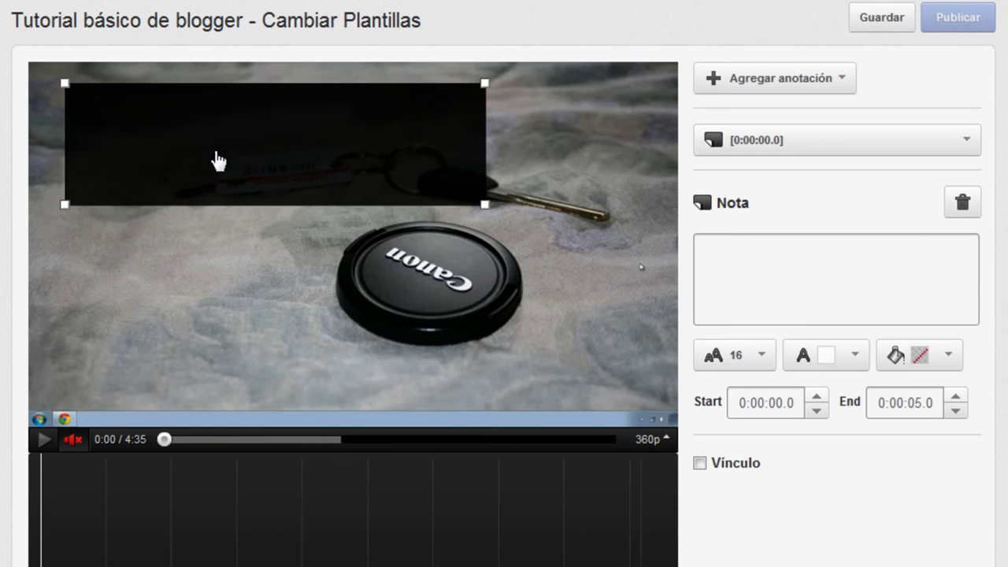
Fill the note blue, then reopen it and switch its fill to transparent
click(949, 356)
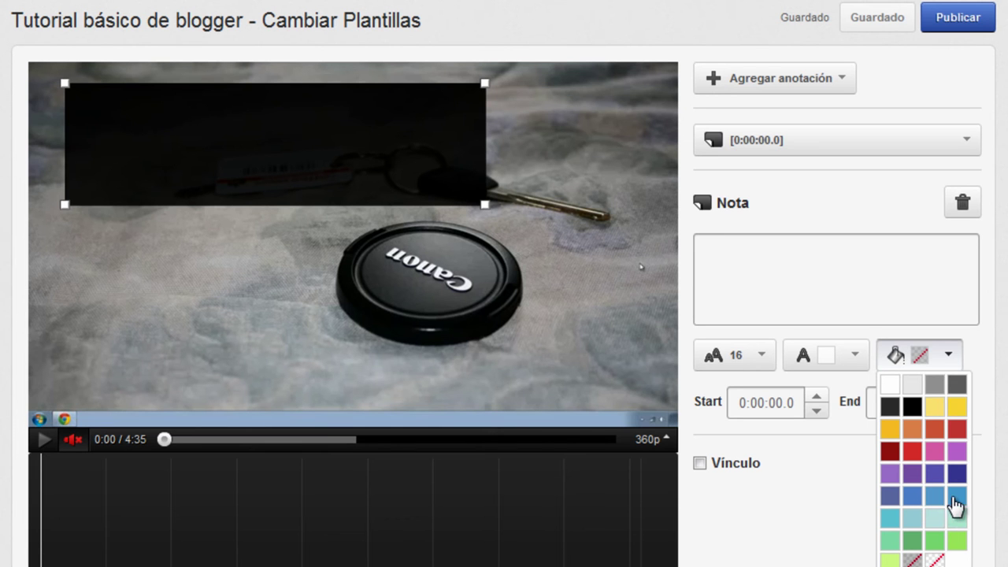
click(955, 504)
click(225, 279)
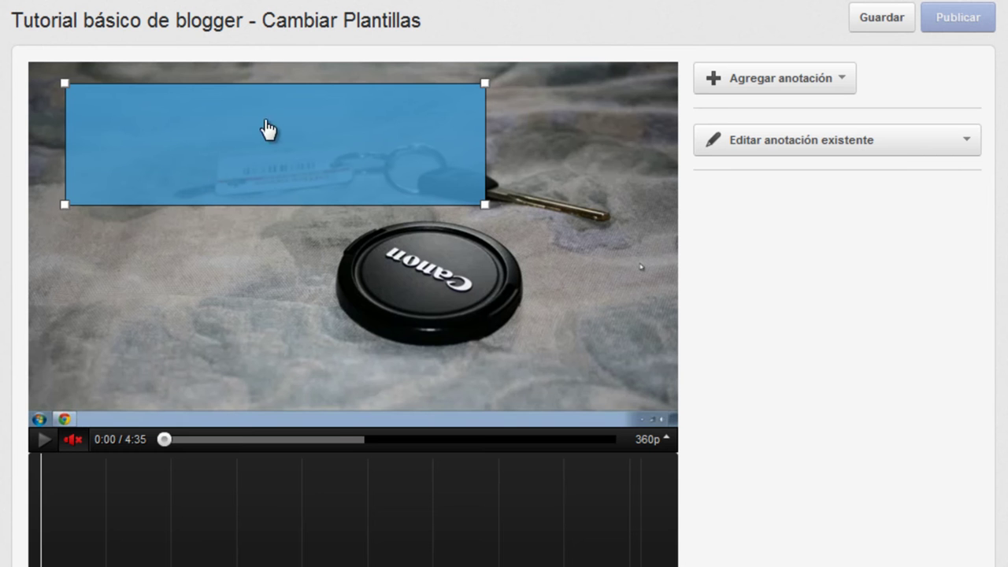
click(378, 175)
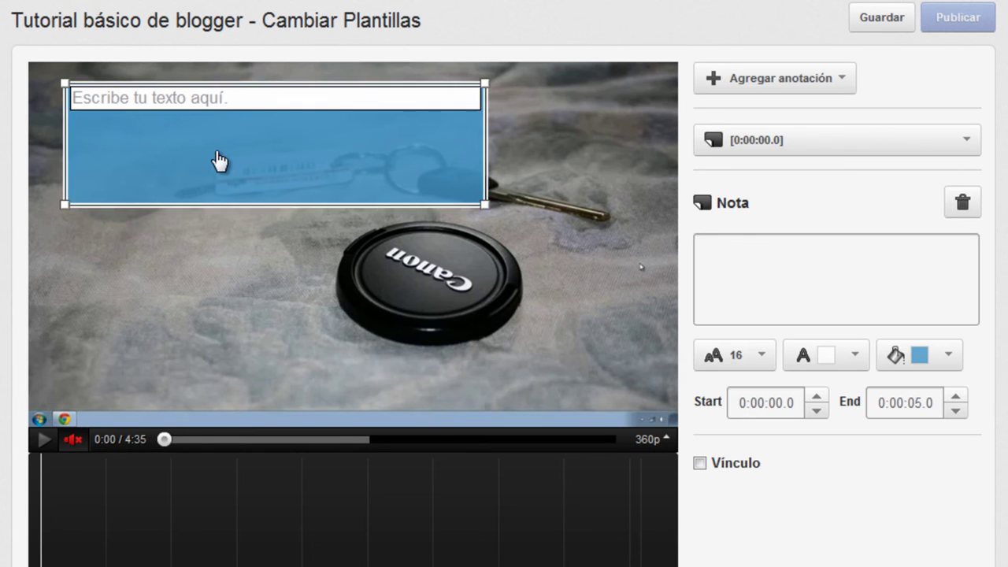
click(949, 360)
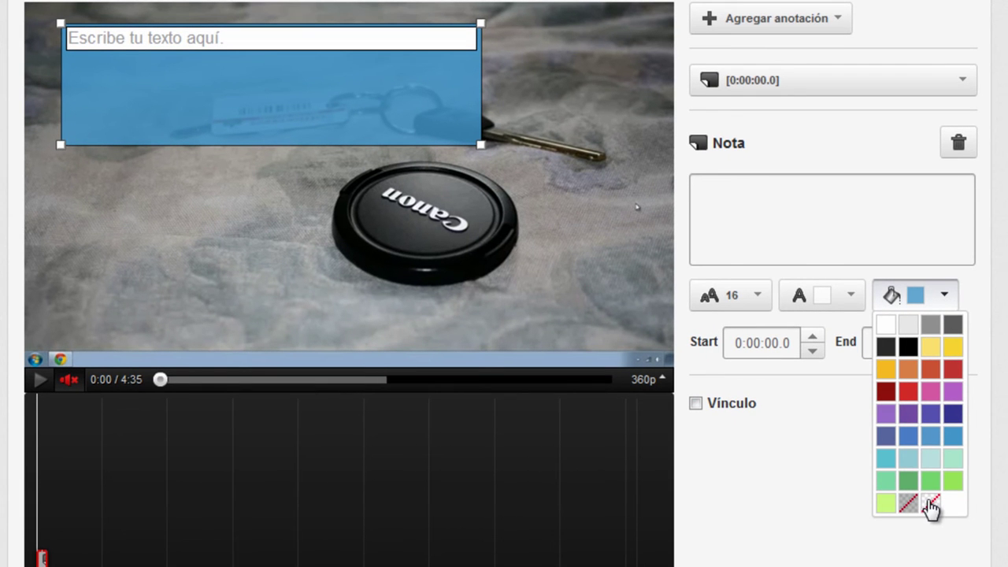
click(930, 508)
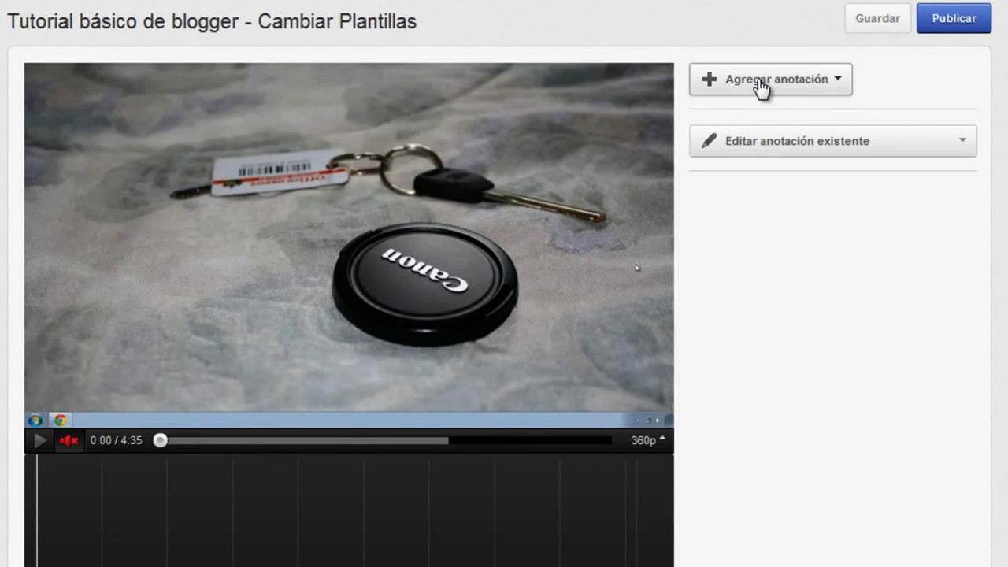
Add a Spotlight annotation, shift it left on the video, and select it
click(761, 89)
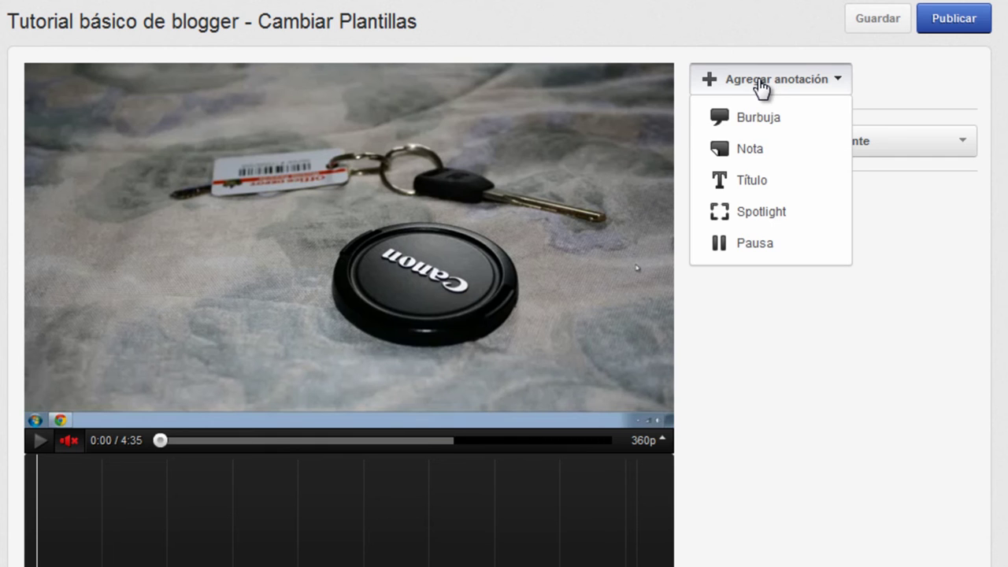
click(762, 212)
drag(270, 236, 229, 249)
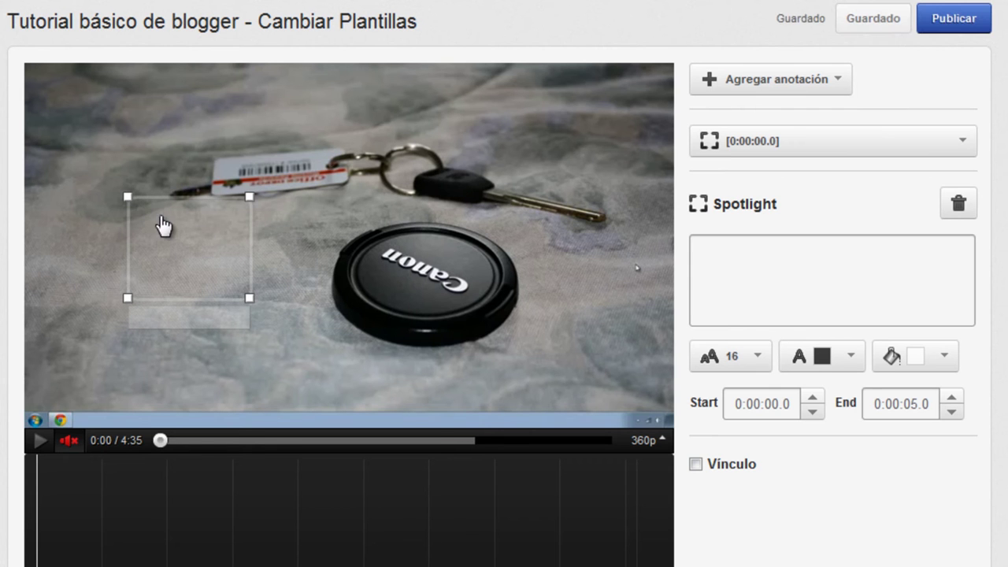
click(217, 307)
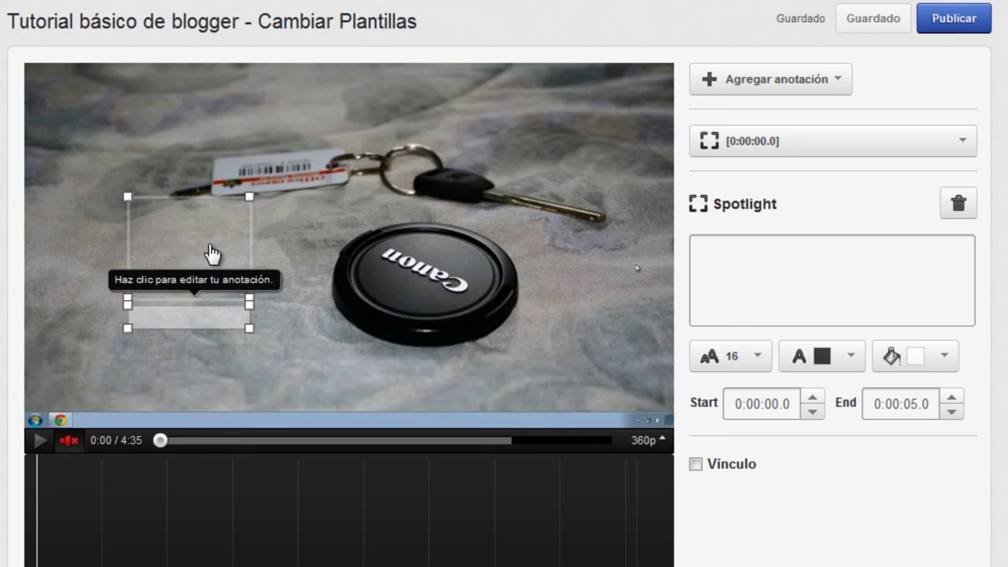
click(959, 204)
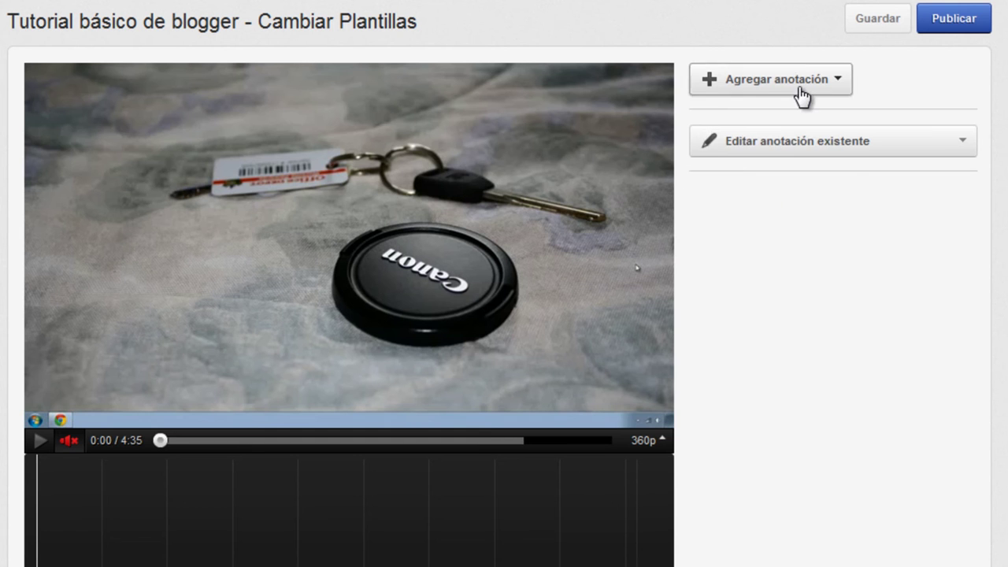
click(802, 85)
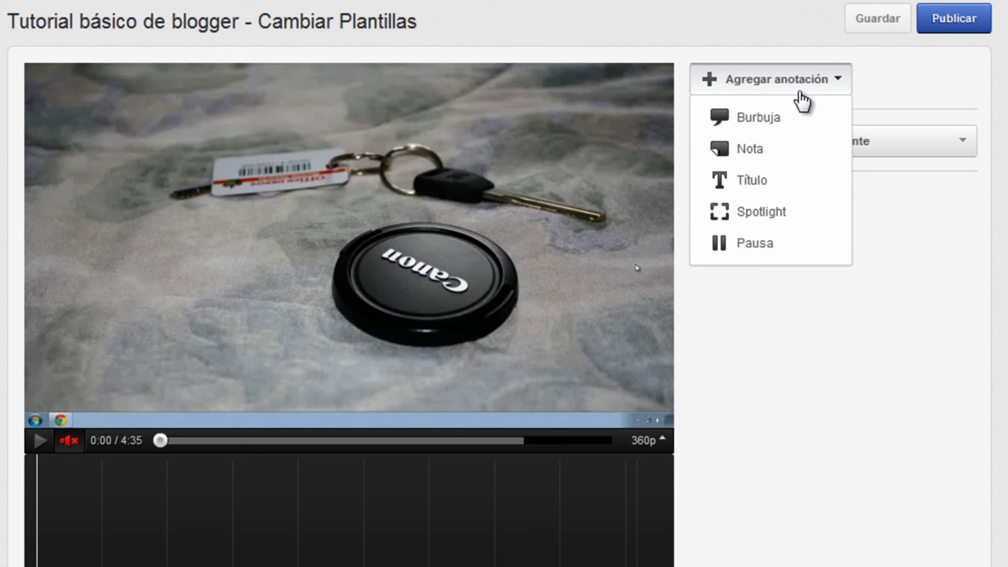
click(754, 244)
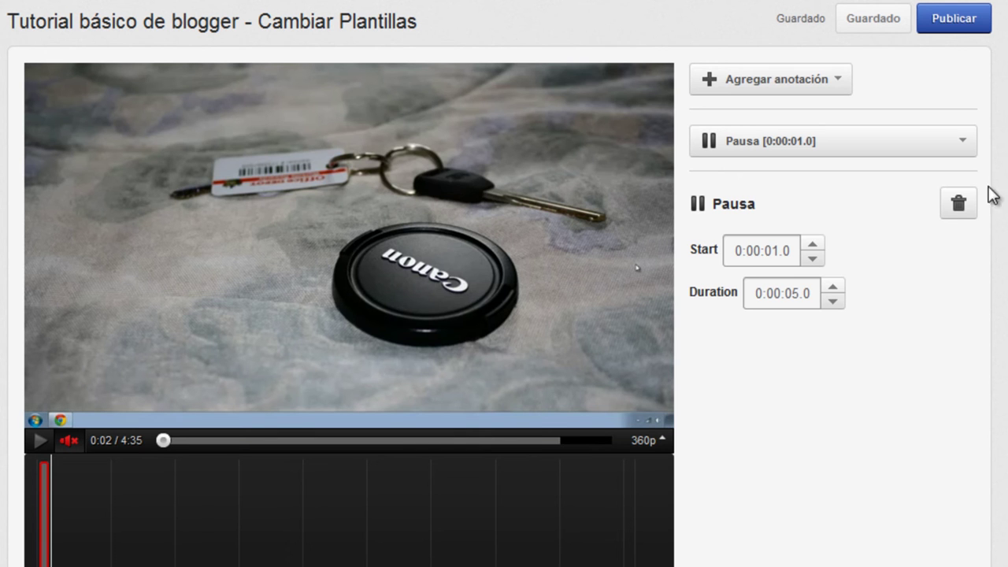
click(958, 206)
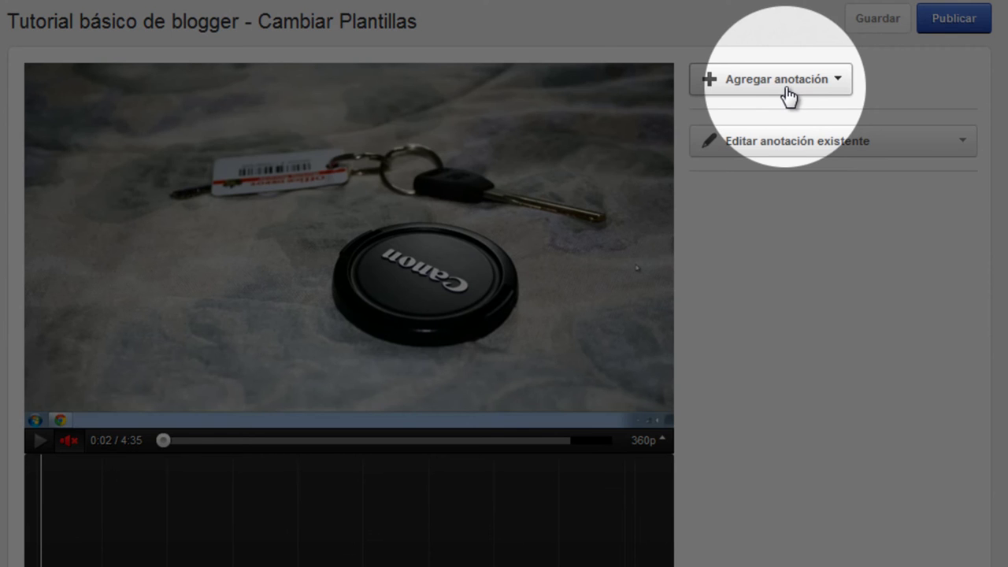
Add a note reading 'Tutorial Anterior' and shrink the box to fit its text
click(752, 85)
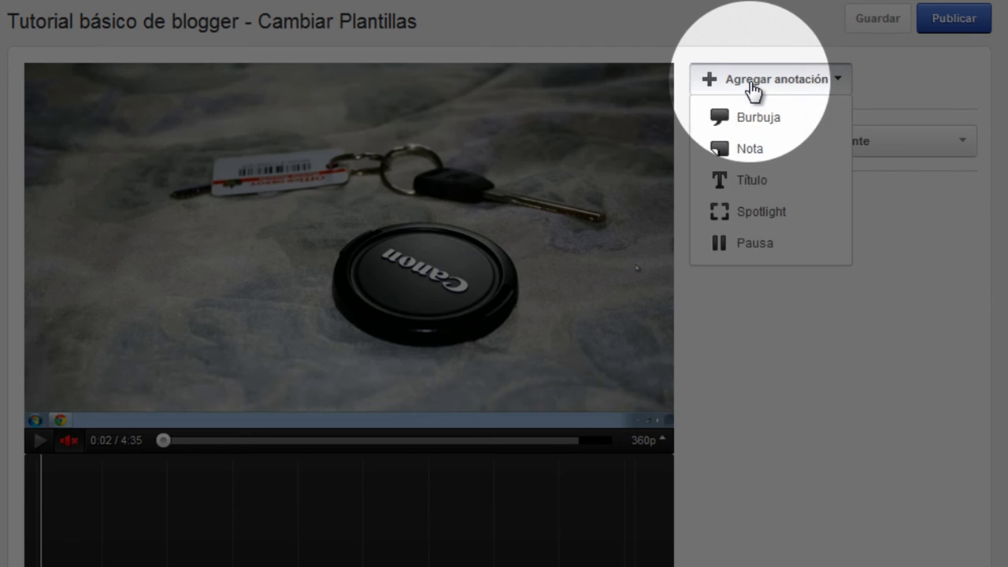
click(751, 150)
click(728, 260)
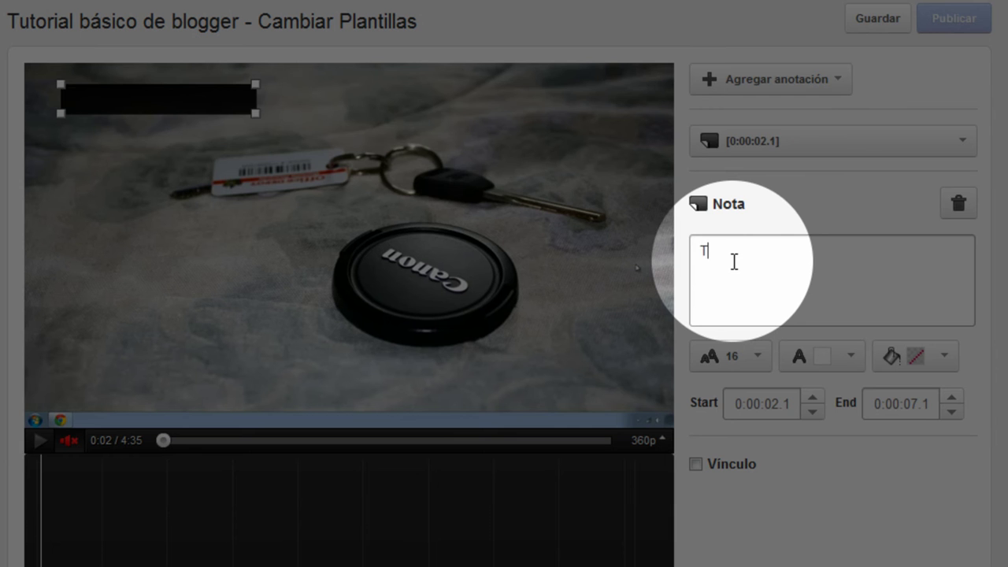
text(utorial Anterior)
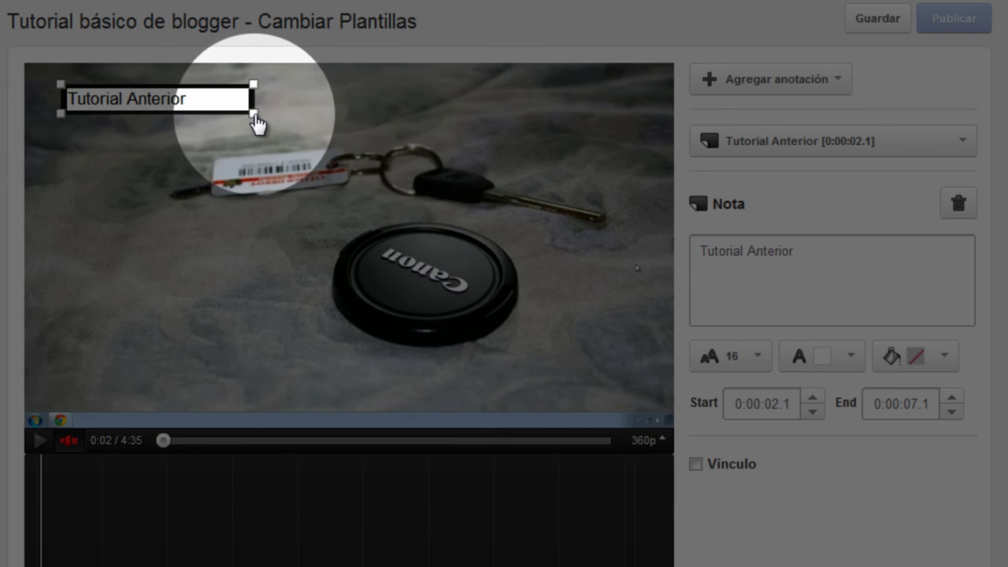
drag(247, 118, 194, 118)
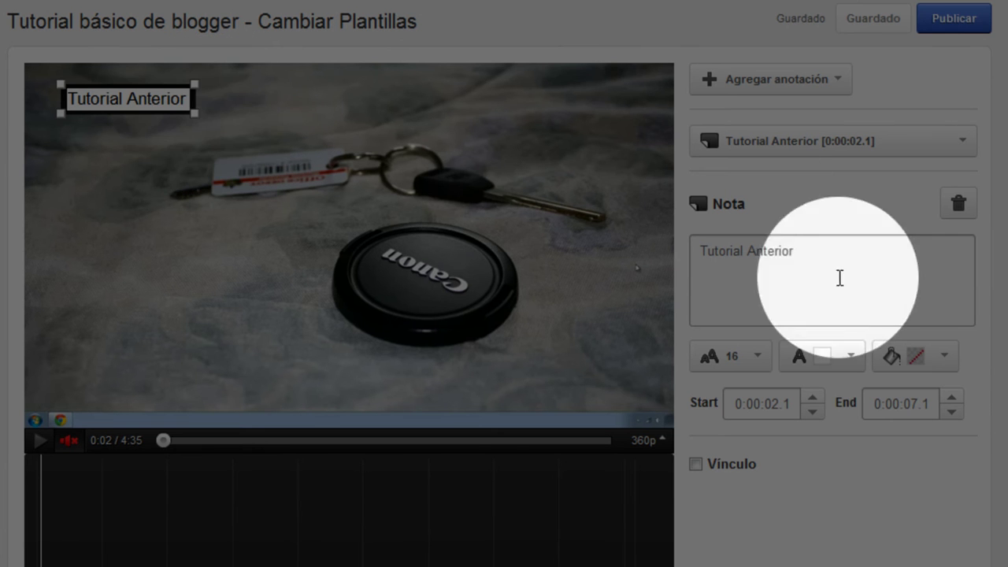
Fill the note red and place it in the video's bottom-left corner
click(945, 367)
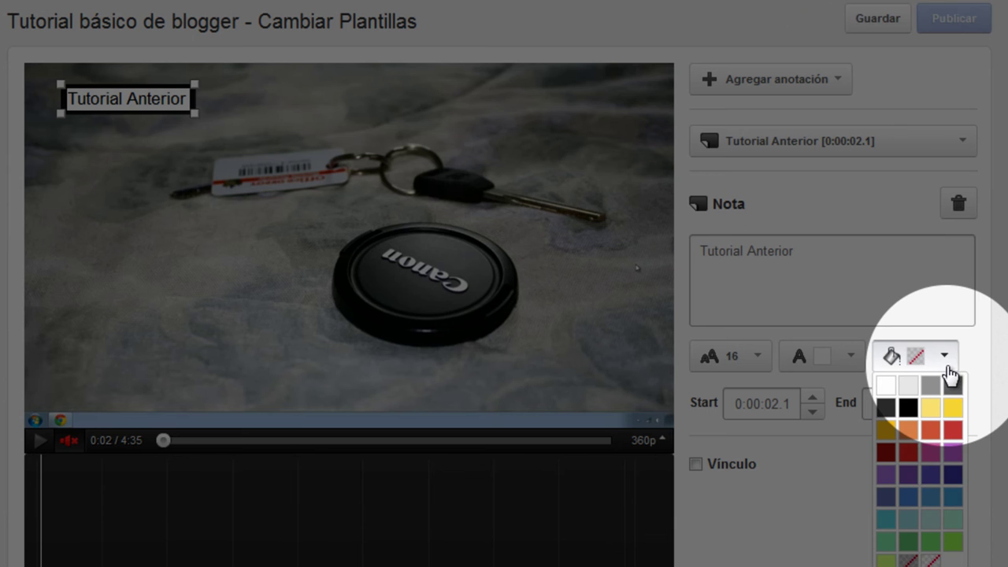
click(905, 455)
click(198, 148)
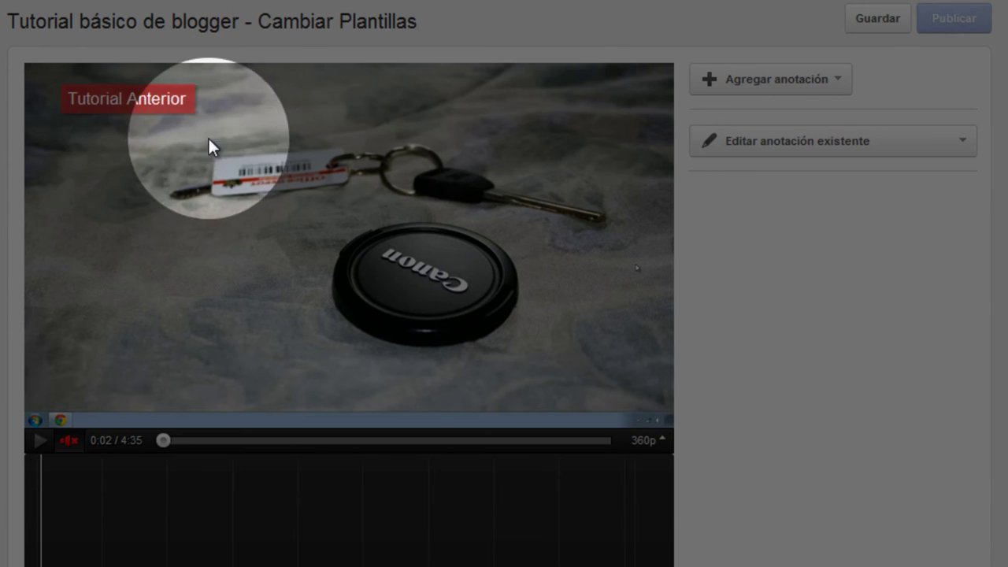
drag(140, 108, 110, 397)
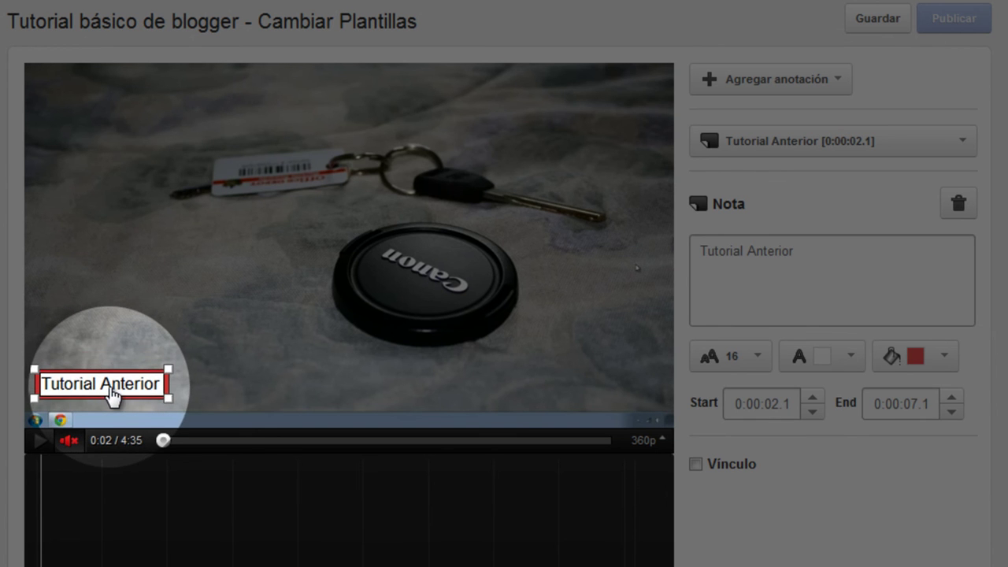
click(185, 400)
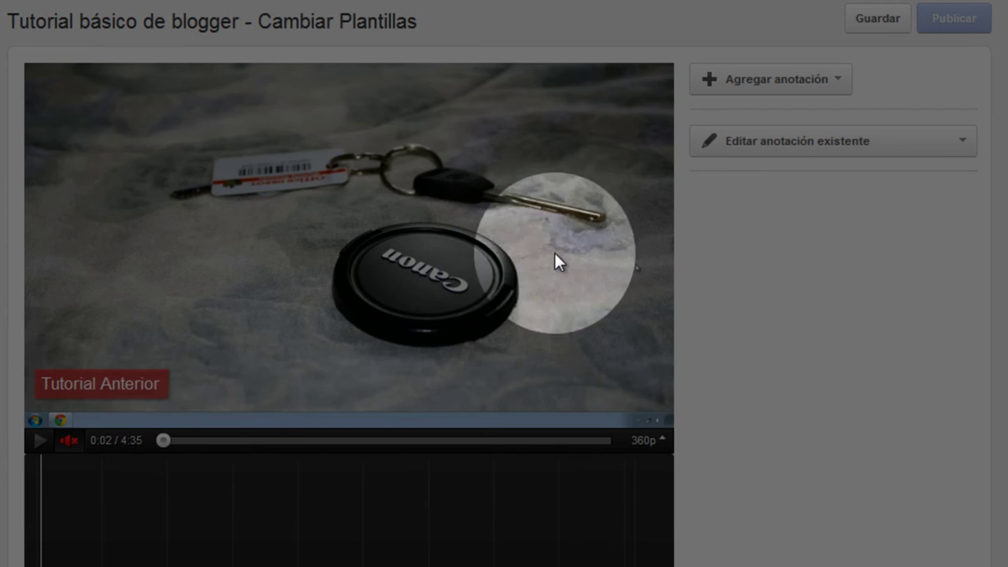
Reopen the 'Tutorial Anterior' note from Editar anotación existente and tick Vínculo
click(794, 154)
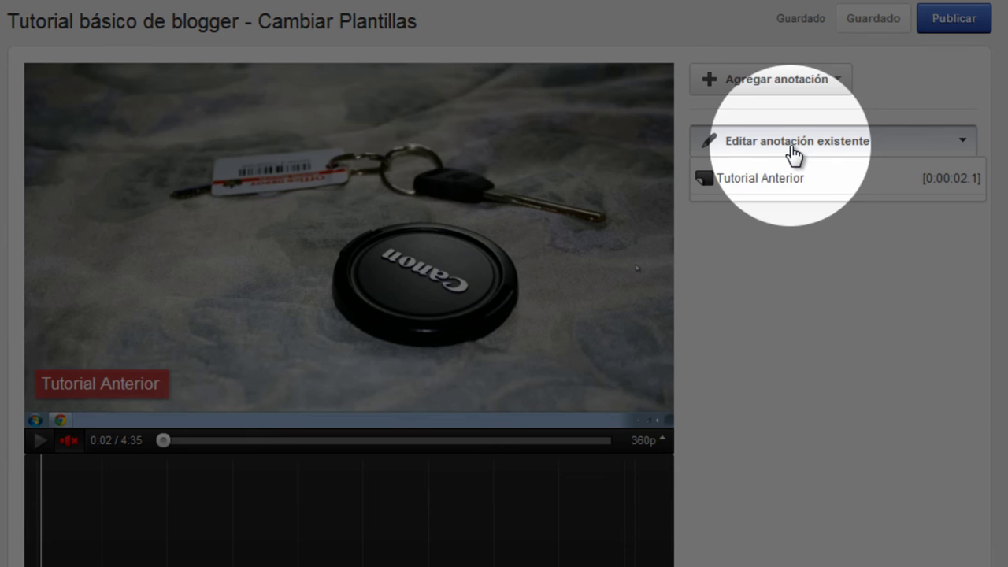
click(764, 180)
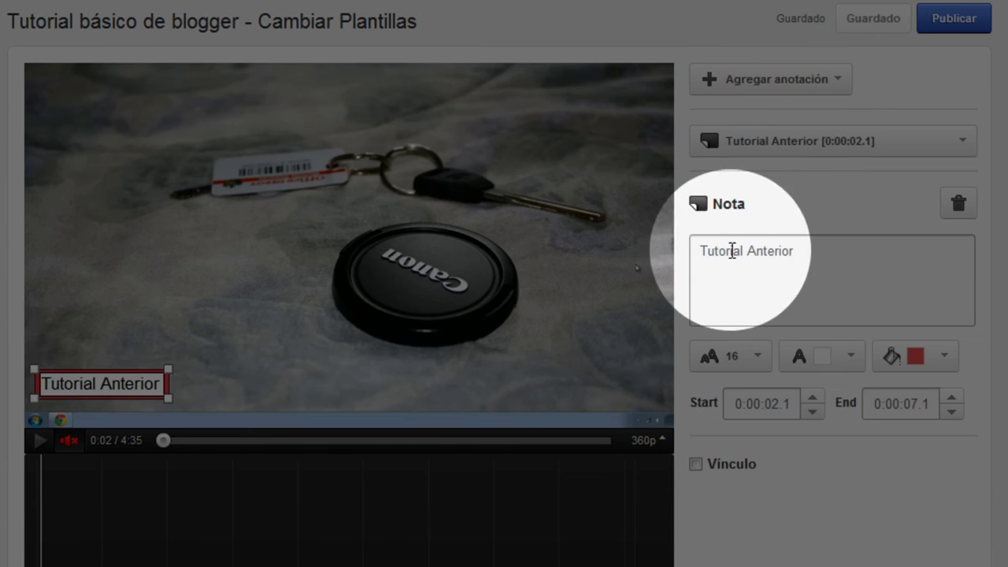
click(695, 465)
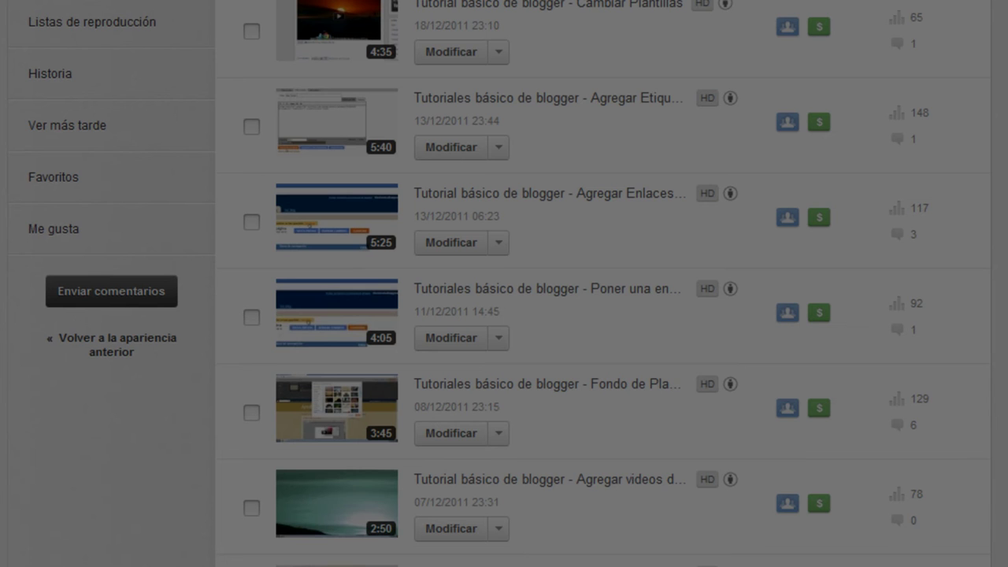
Open the second upload in the Subidas list, the 5:40 blogger tutorial
scroll(517, 68, up, 3)
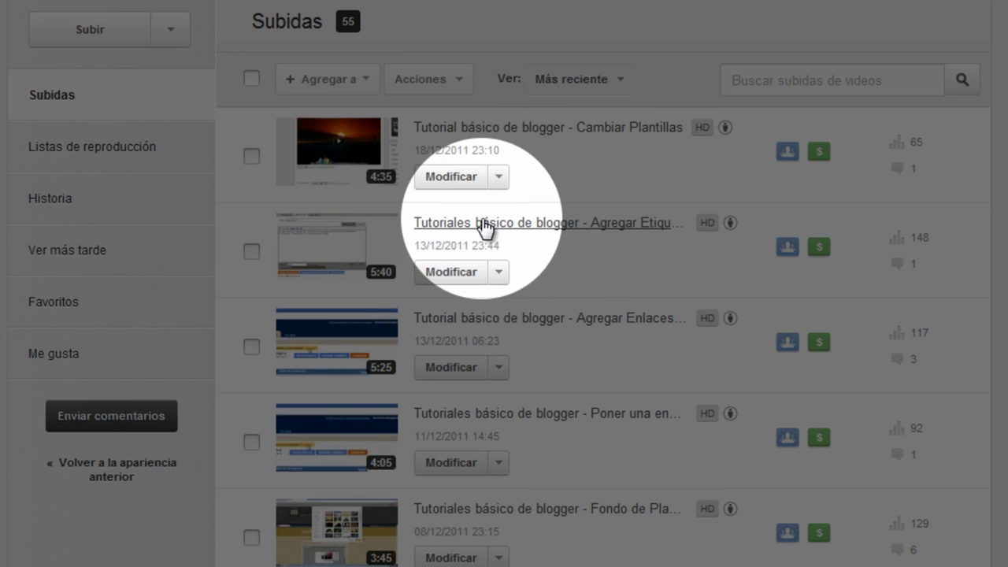
click(512, 229)
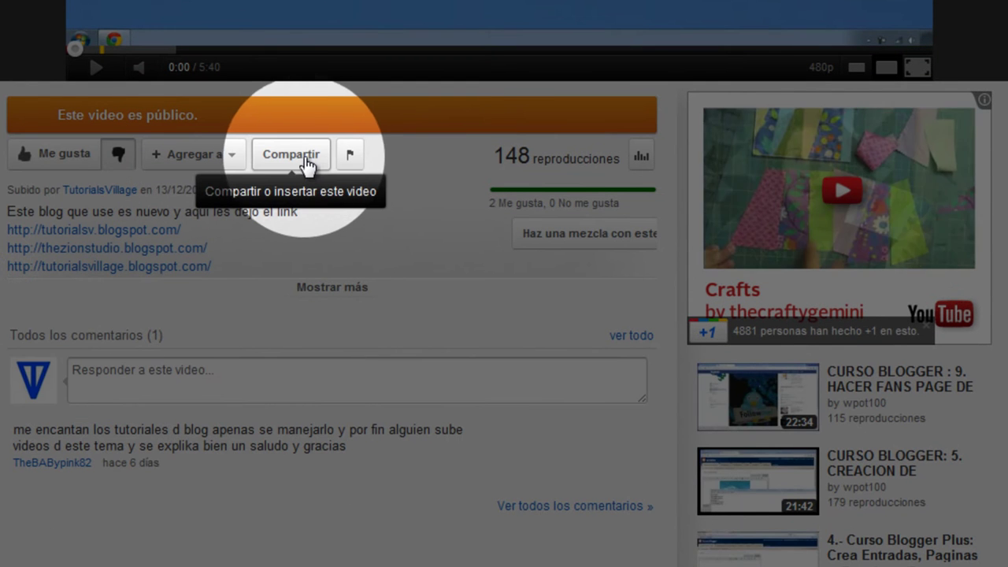
Copy the share link with Vínculo HD, Comenzar en and Vínculo largo enabled
click(306, 166)
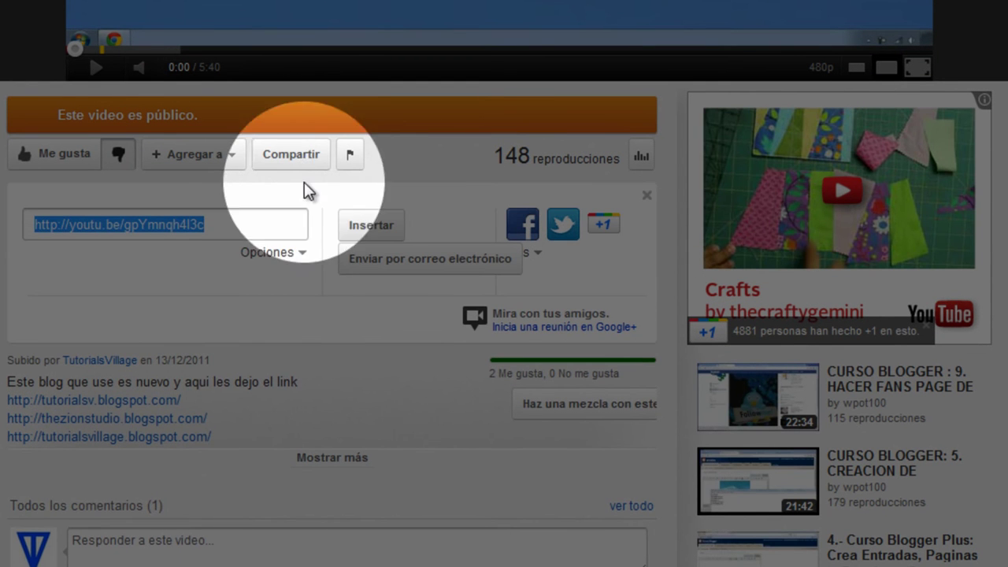
click(275, 253)
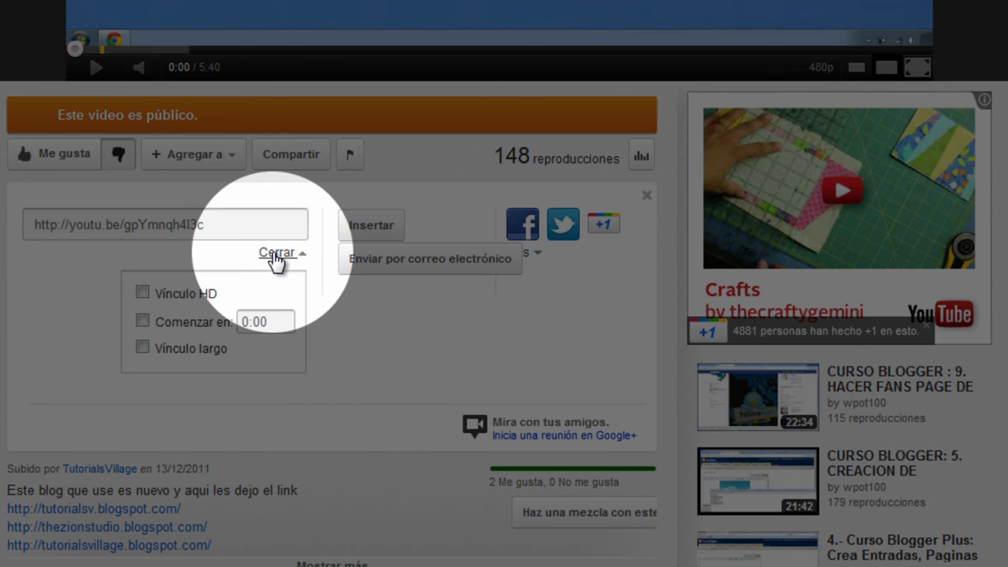
click(142, 291)
click(142, 321)
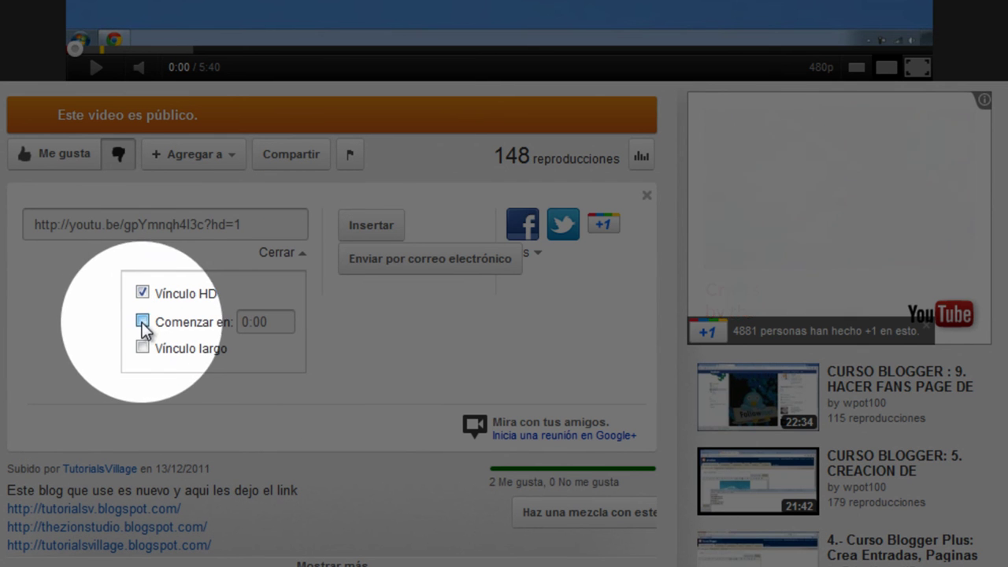
click(142, 347)
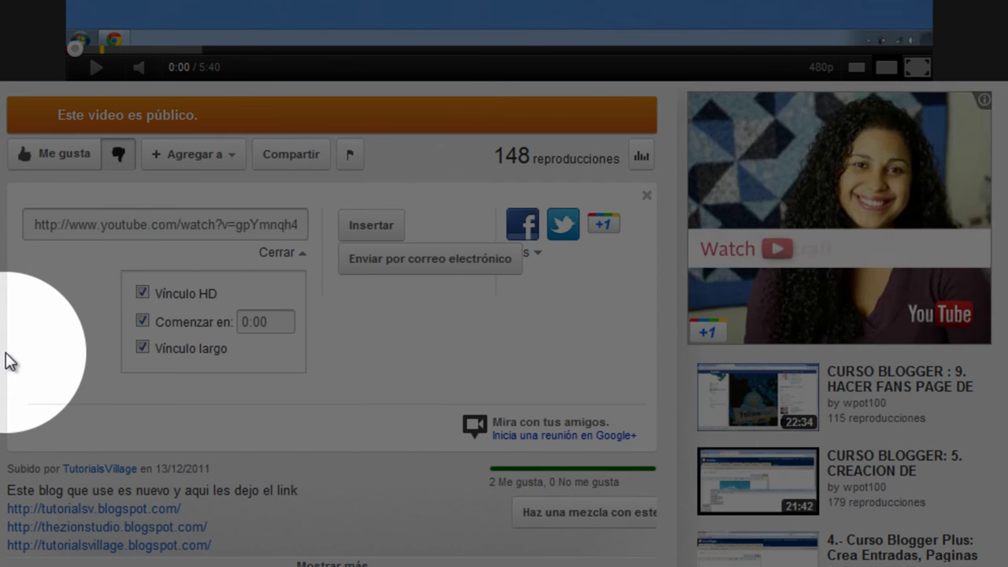
click(115, 226)
right_click(94, 227)
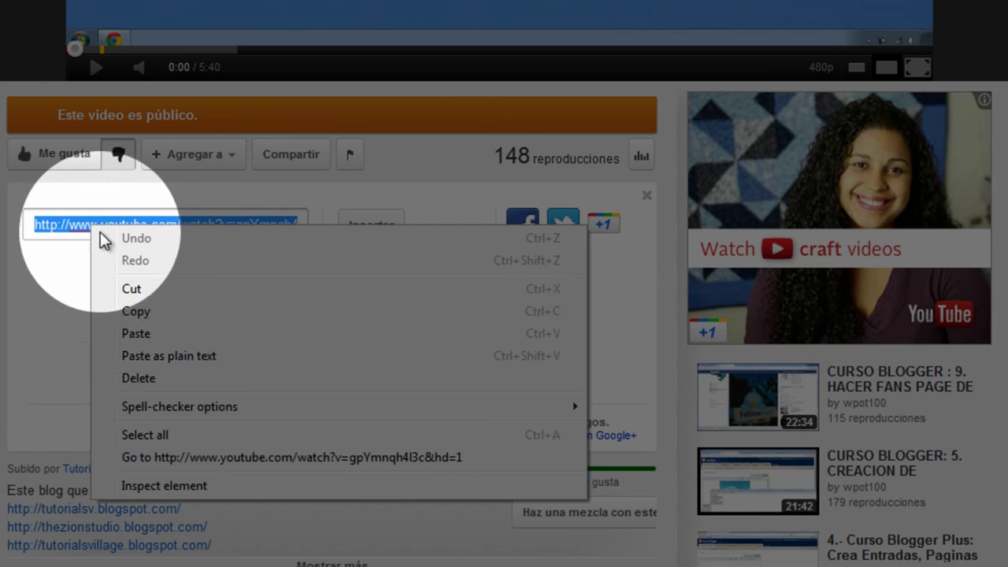
click(133, 312)
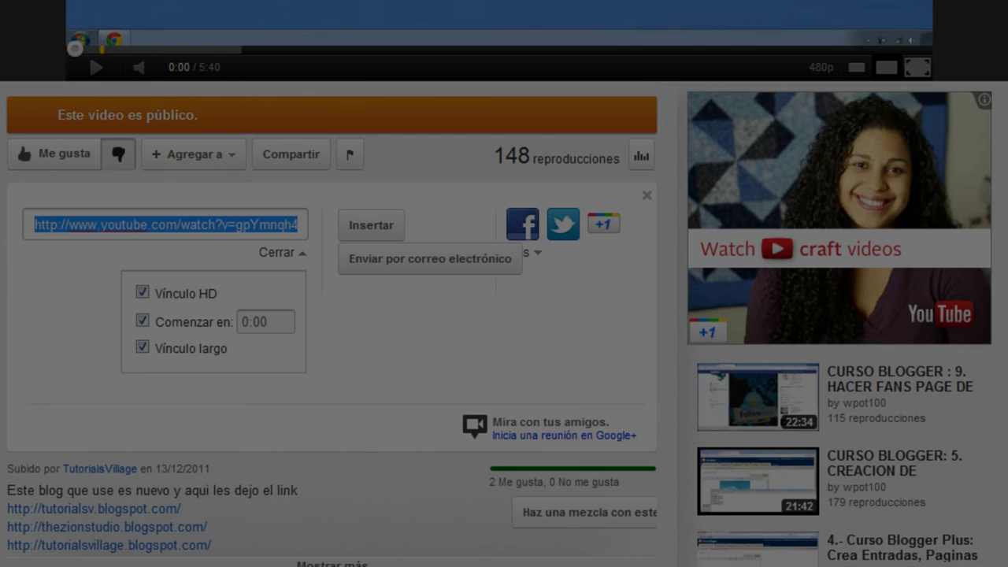
Paste the copied watch URL as the Tutorial Anterior note's link, starting at 0:00:01.0
scroll(720, 504, down, 3)
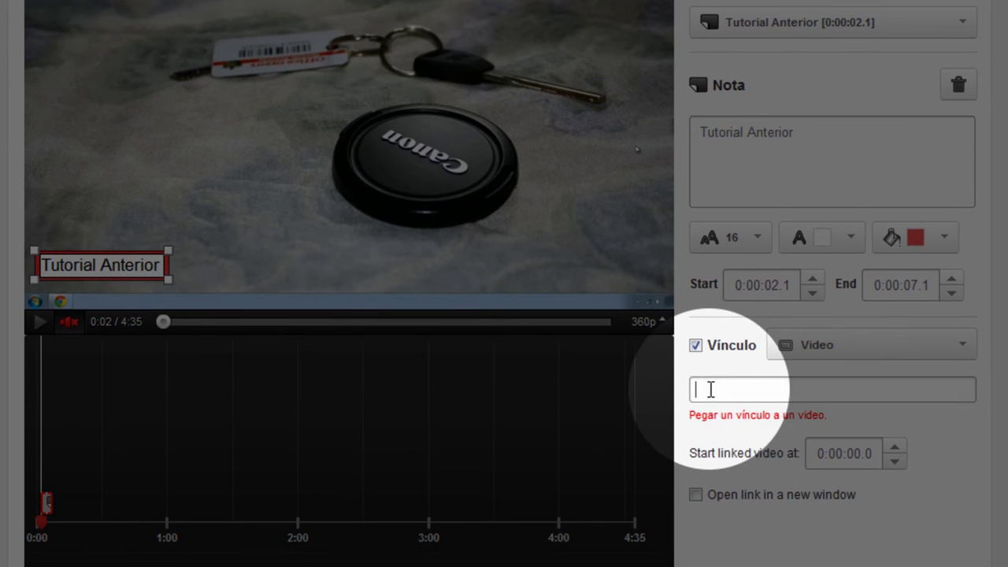
right_click(710, 389)
click(760, 245)
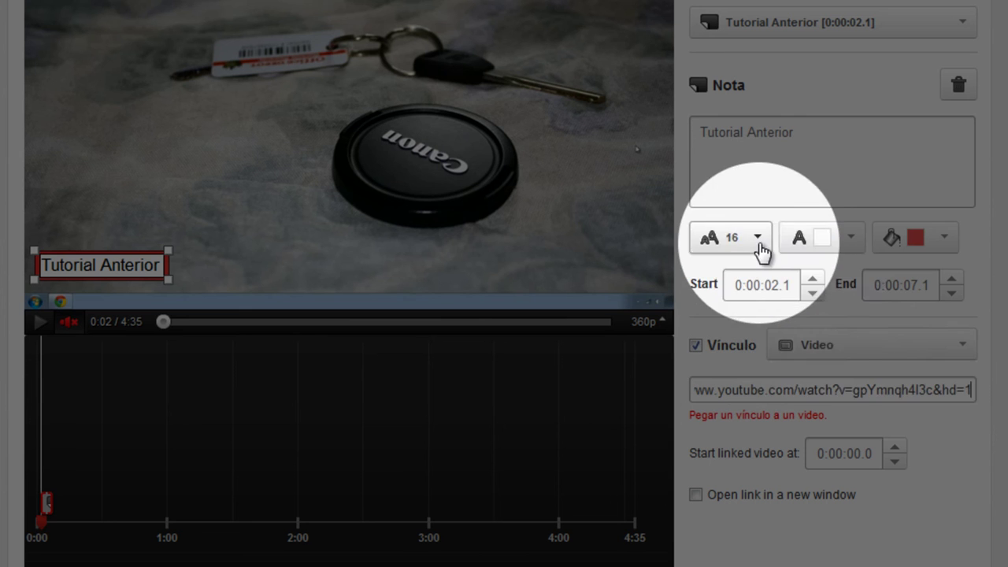
double_click(872, 456)
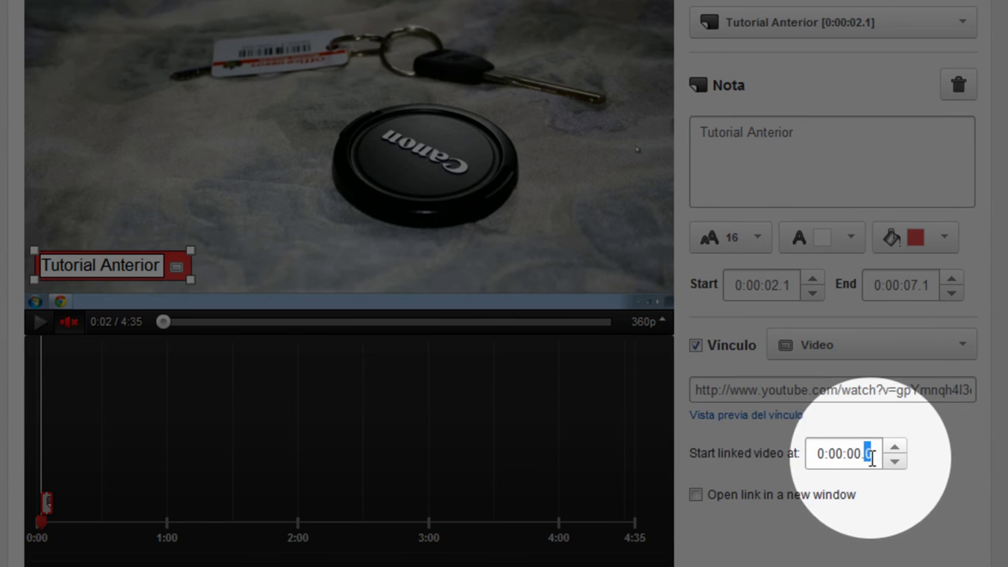
click(894, 447)
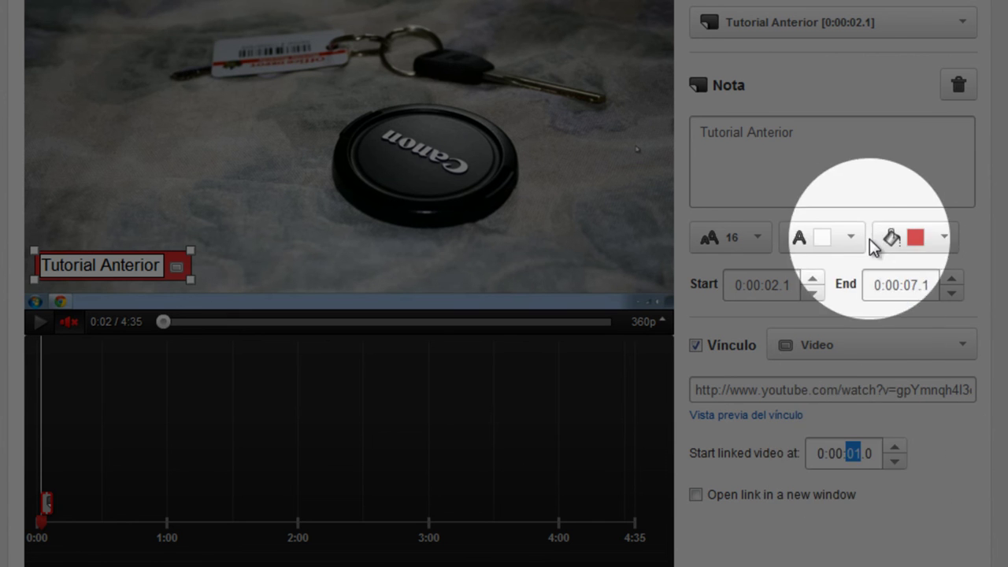
scroll(858, 276, up, 3)
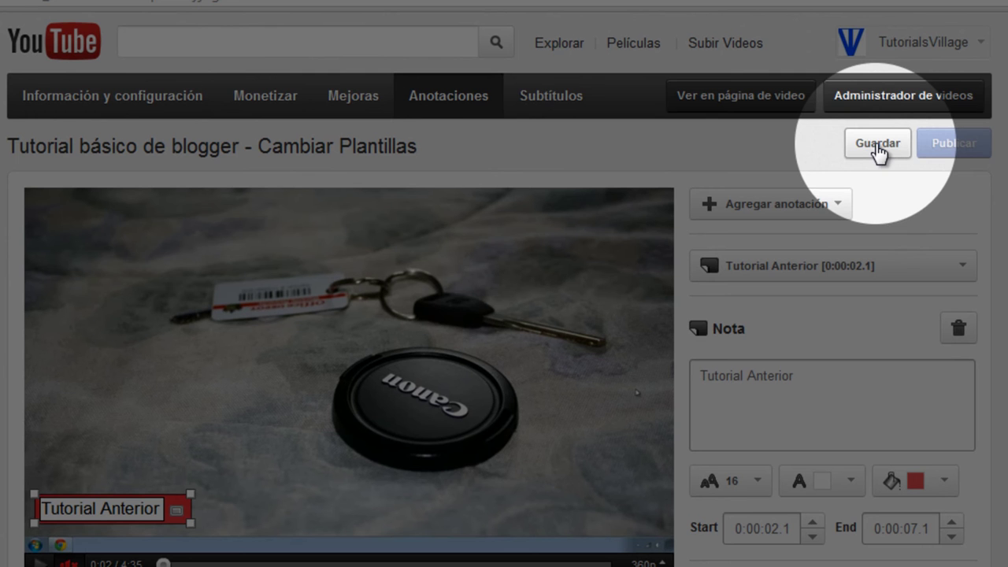
Publish the annotations and check that Tutorial Anterior on Cambiar Plantillas opens Agregar Etiquetas
click(970, 151)
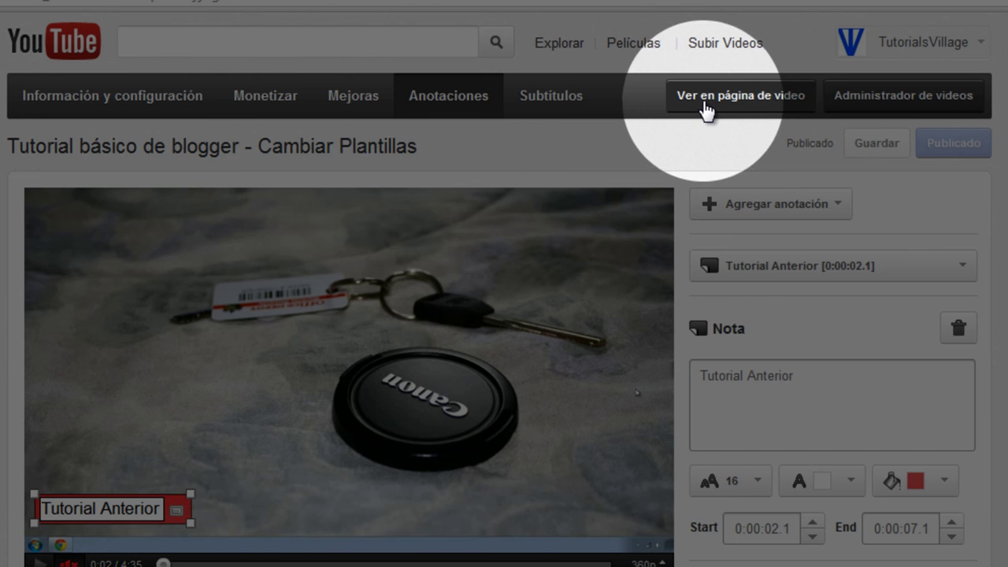
click(704, 106)
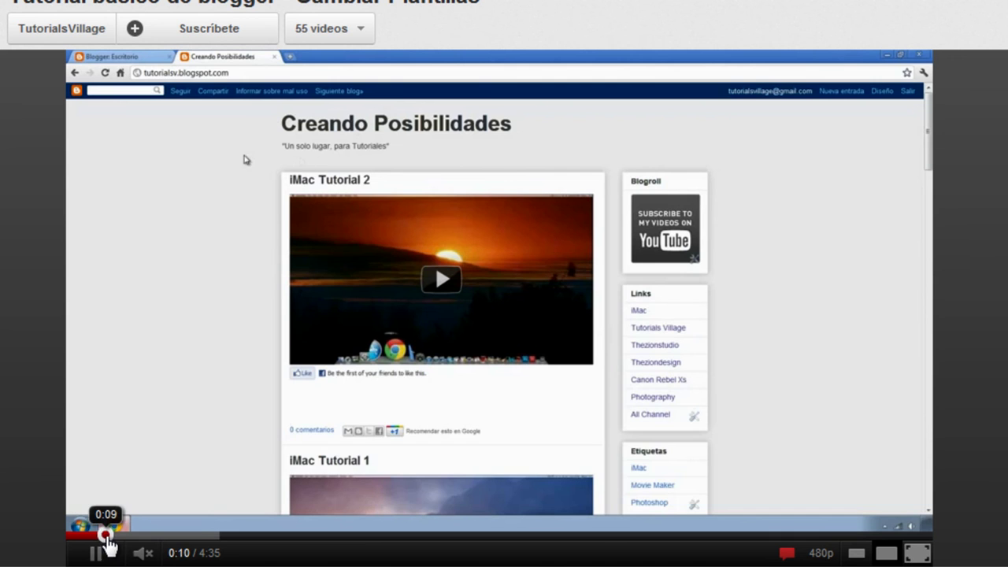
click(75, 536)
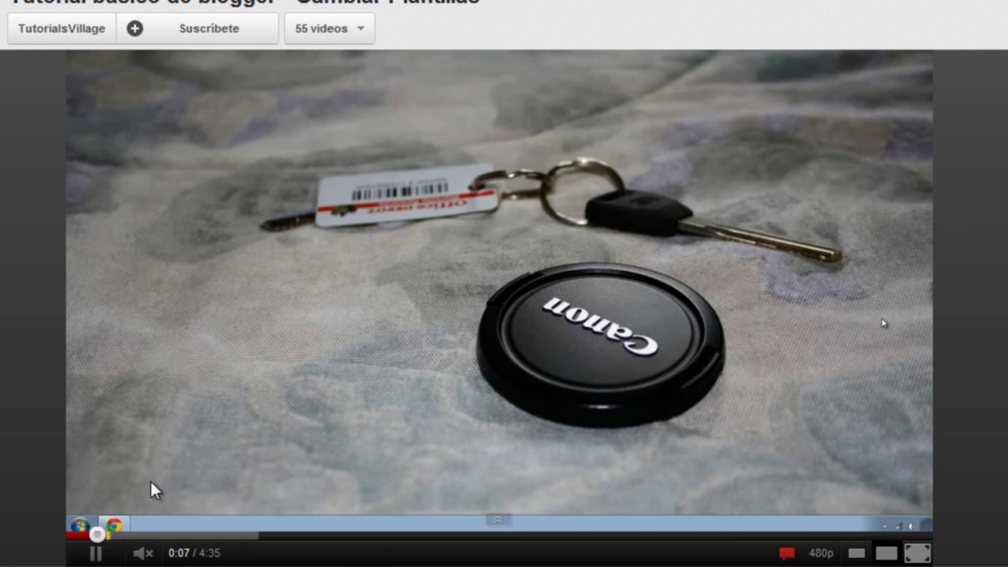
click(175, 484)
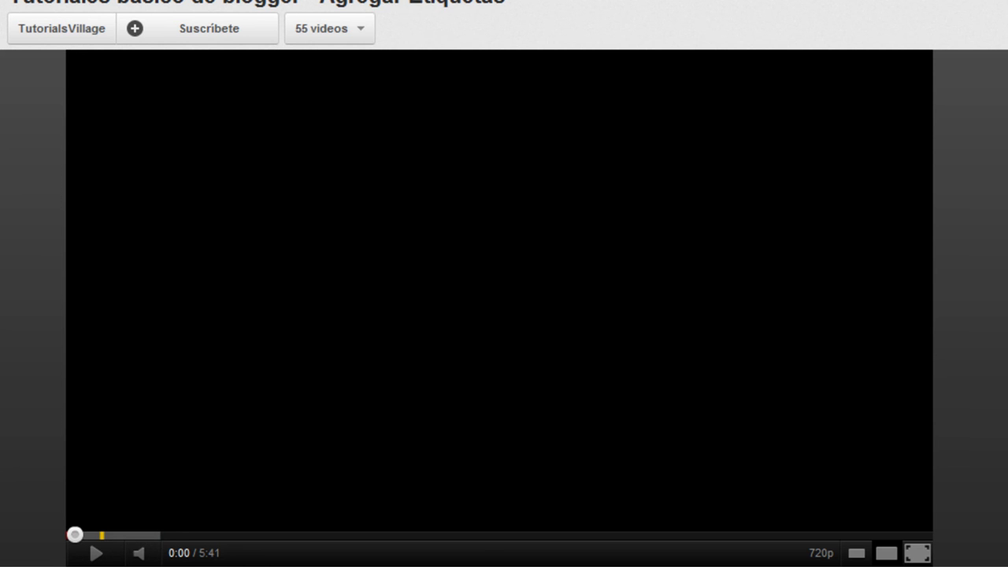
Open Modificar anotaciones for the Agregar Etiquetas video
scroll(504, 314, up, 3)
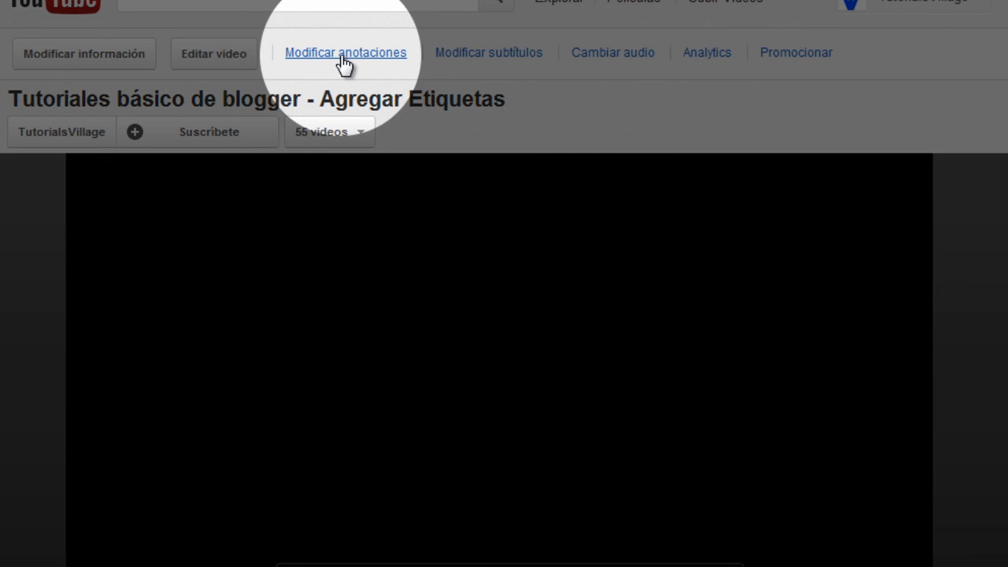
click(344, 55)
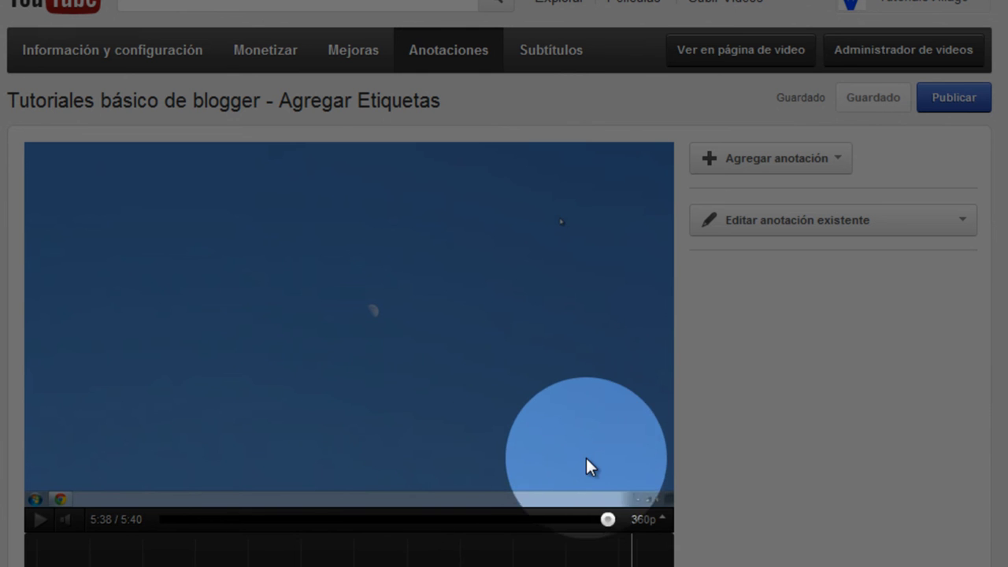
Add a 'Tutorial Siguente' note, narrow it to its text, and place it bottom-right
click(746, 164)
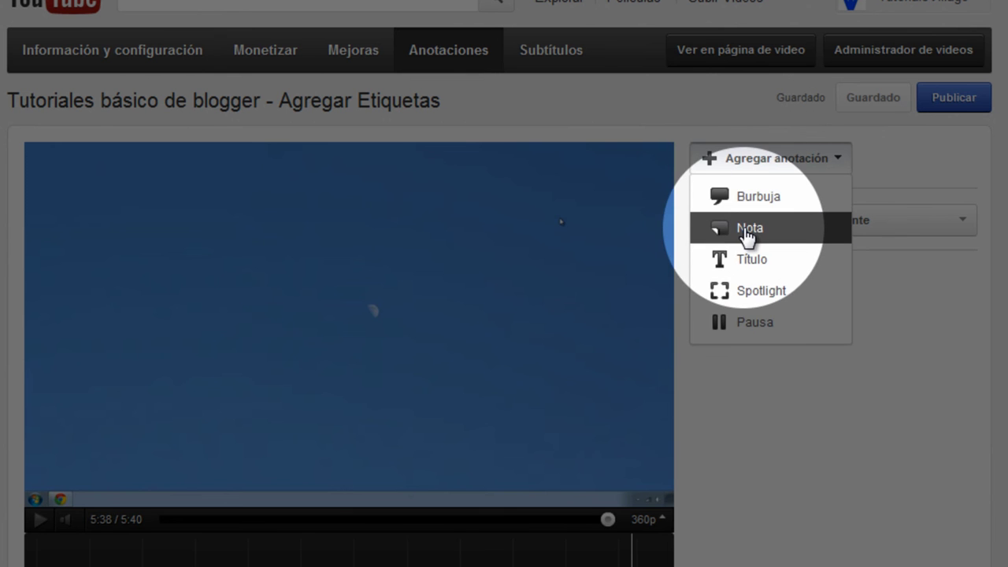
click(746, 236)
click(738, 341)
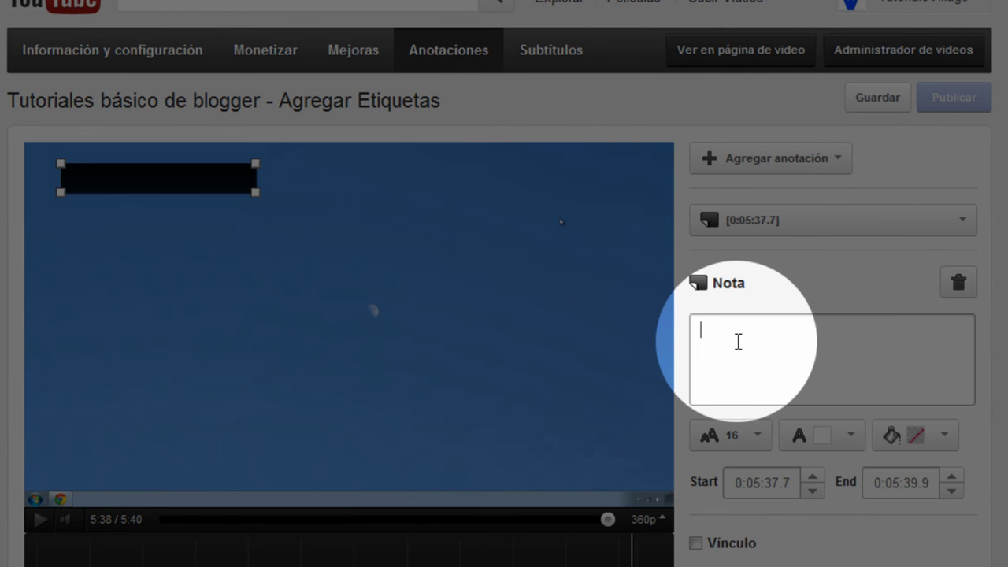
text(Tutorial Siguel)
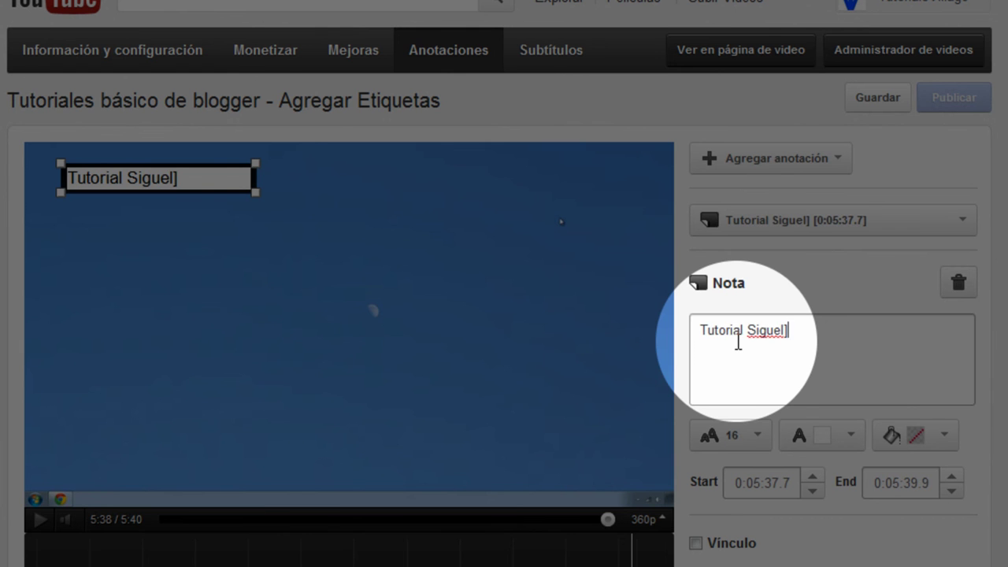
text(nte)
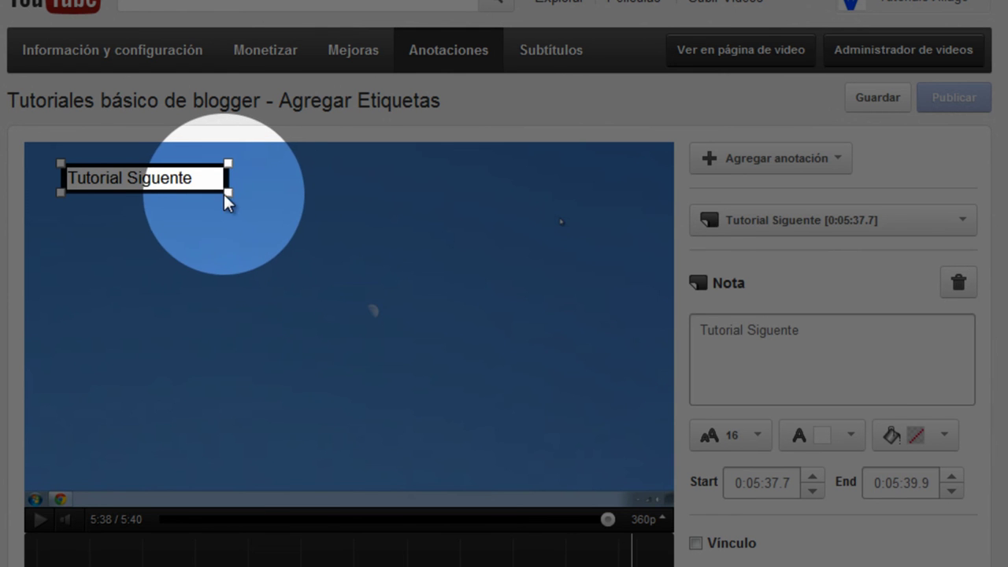
drag(228, 197, 213, 197)
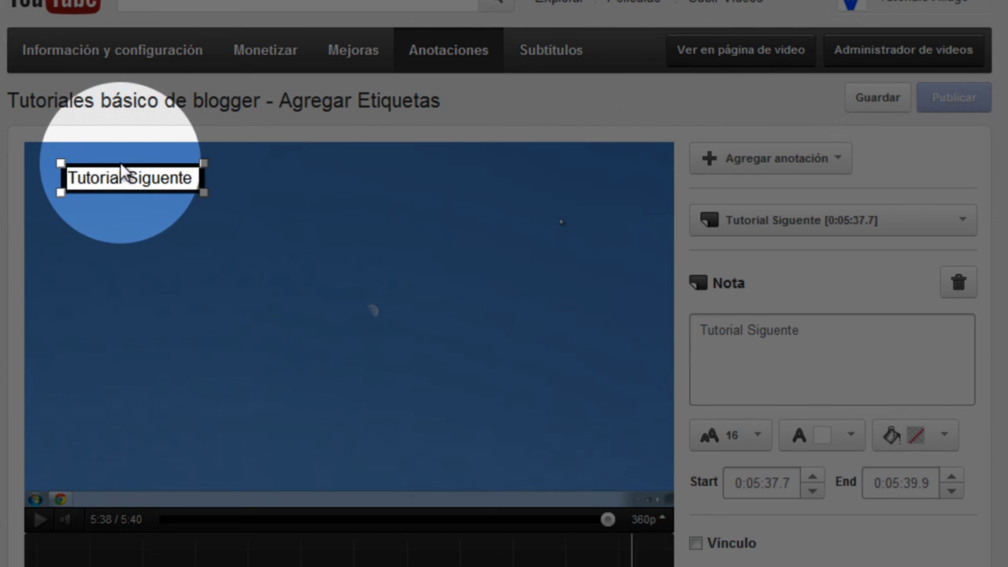
drag(137, 174, 612, 472)
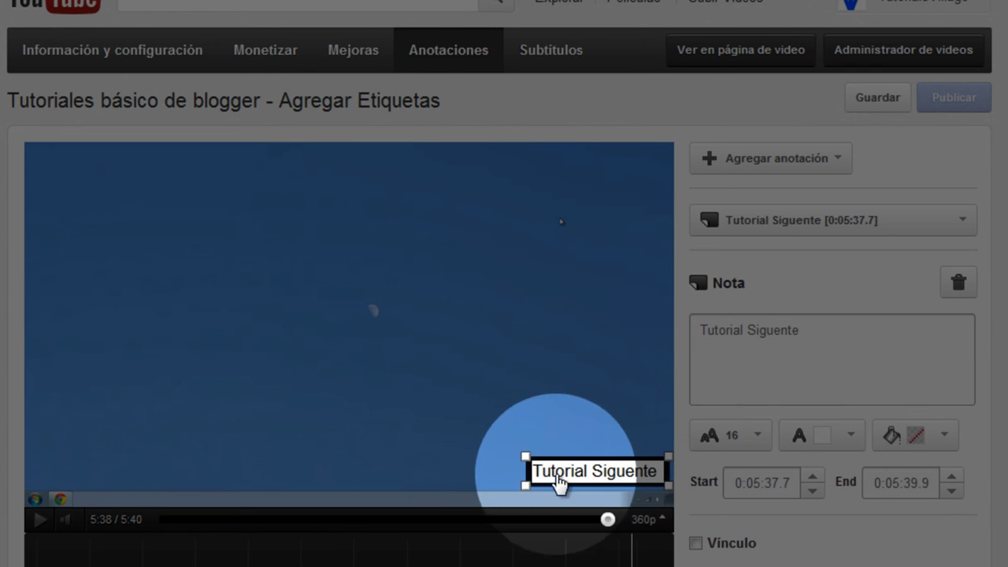
Give the Tutorial Siguente note a red fill, keep text size 16, and tick Vínculo
click(943, 435)
scroll(954, 425, down, 3)
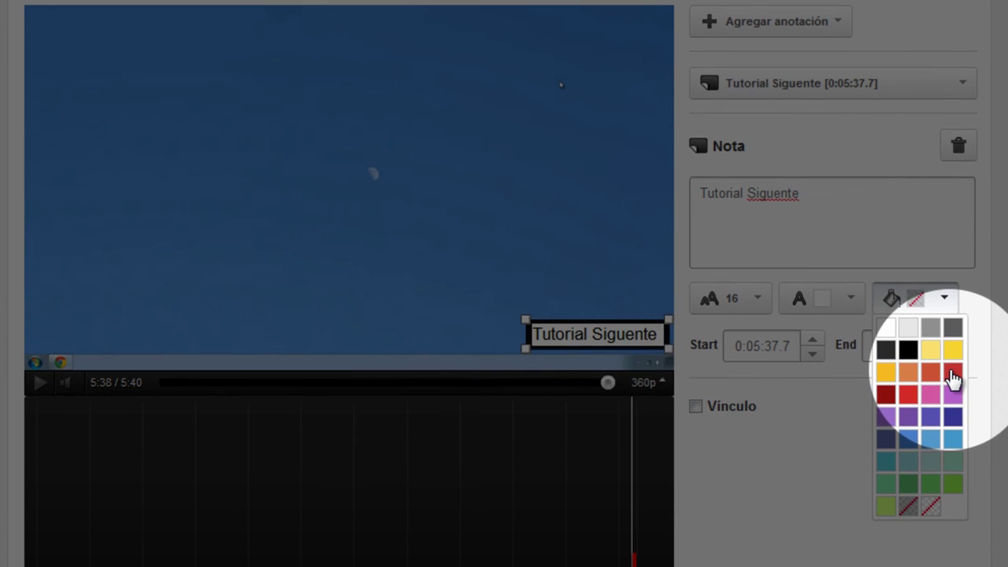
click(951, 371)
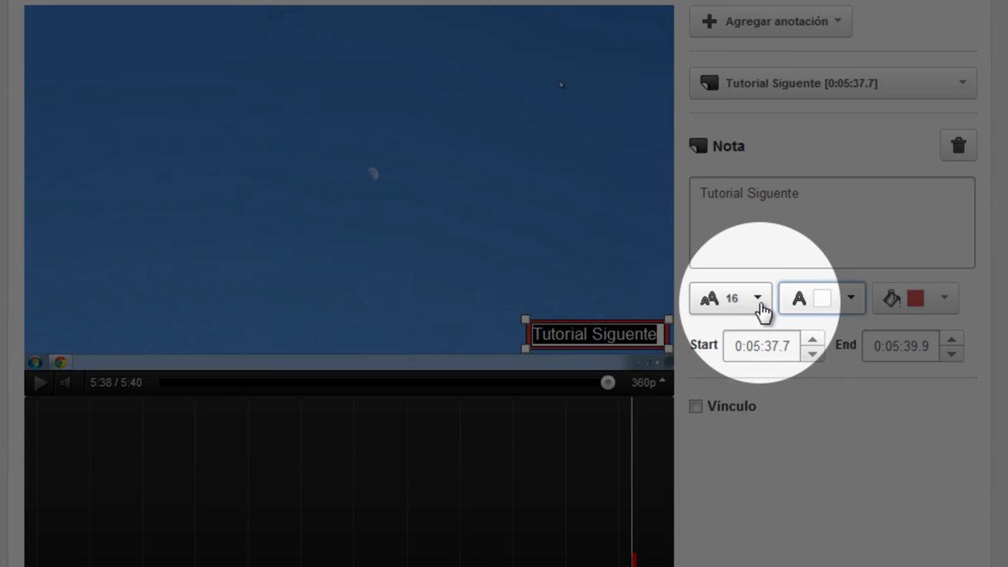
click(761, 307)
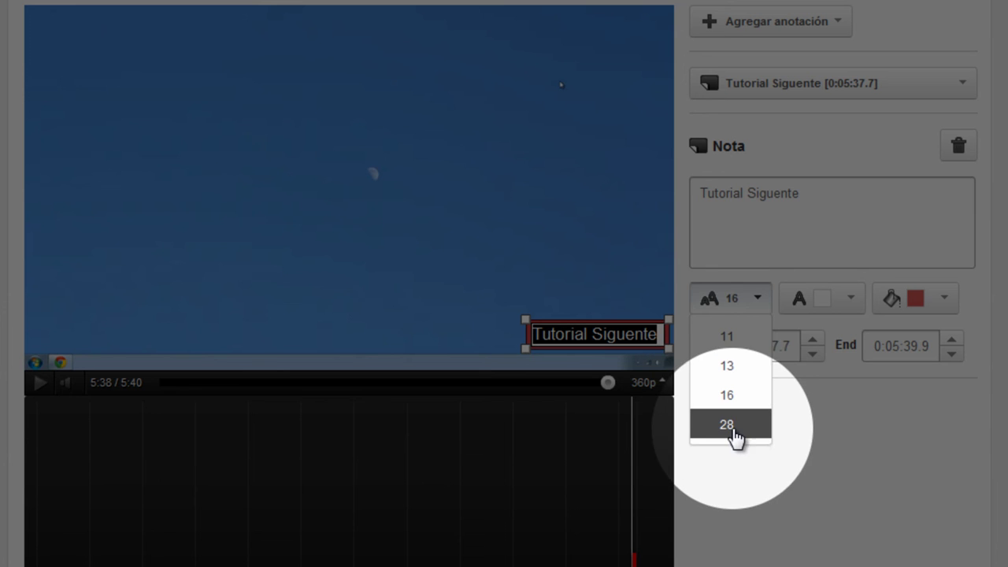
click(818, 430)
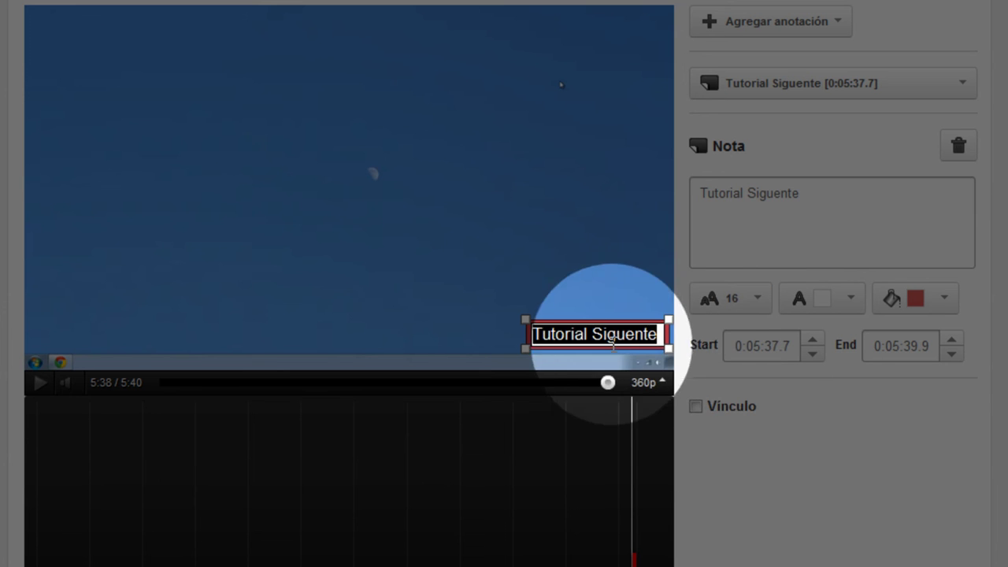
click(694, 407)
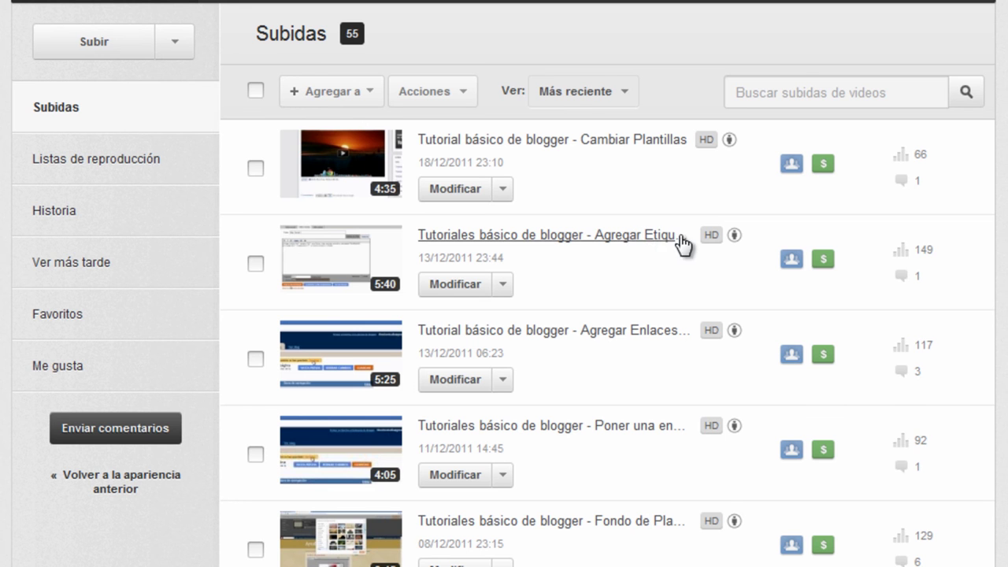
Copy the Cambiar Plantillas share link with Vínculo HD, Comenzar en and Vínculo largo ticked
click(593, 146)
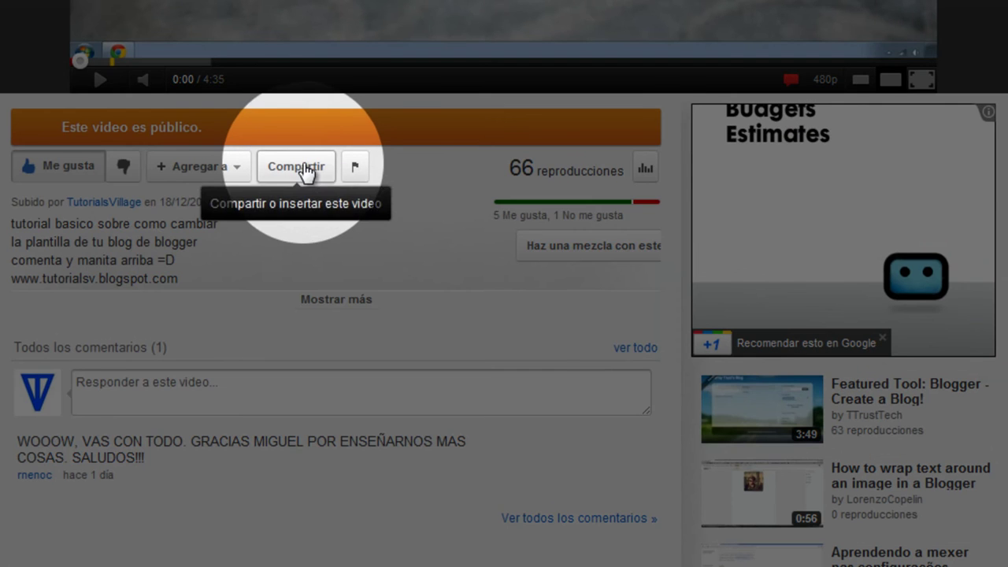
click(304, 174)
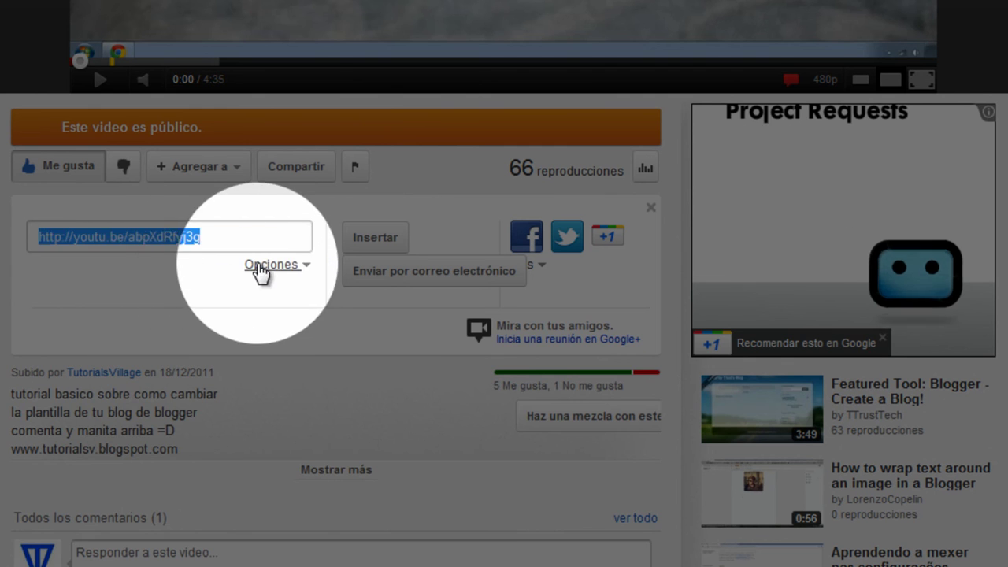
click(260, 267)
click(146, 305)
click(146, 333)
click(147, 359)
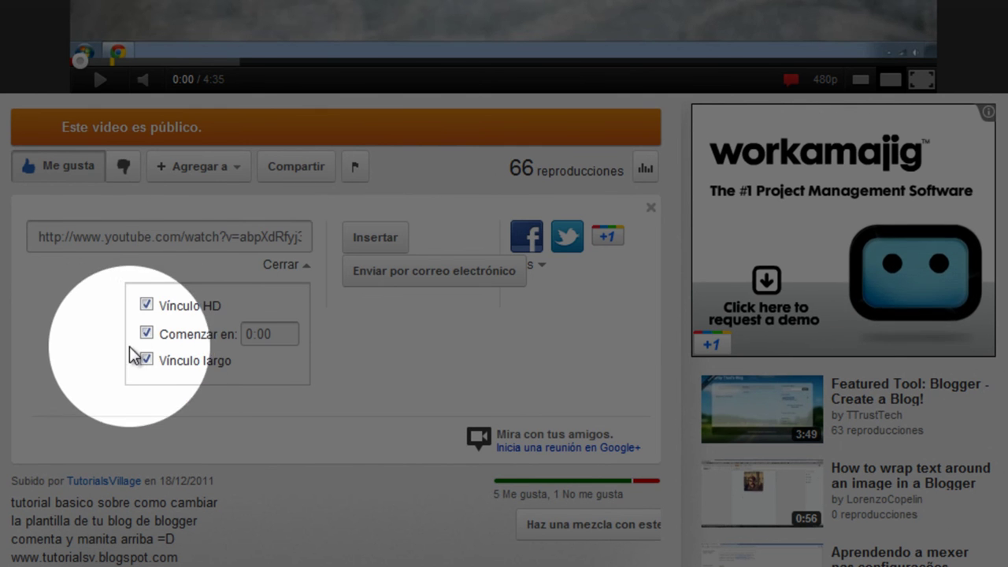
click(181, 235)
right_click(146, 240)
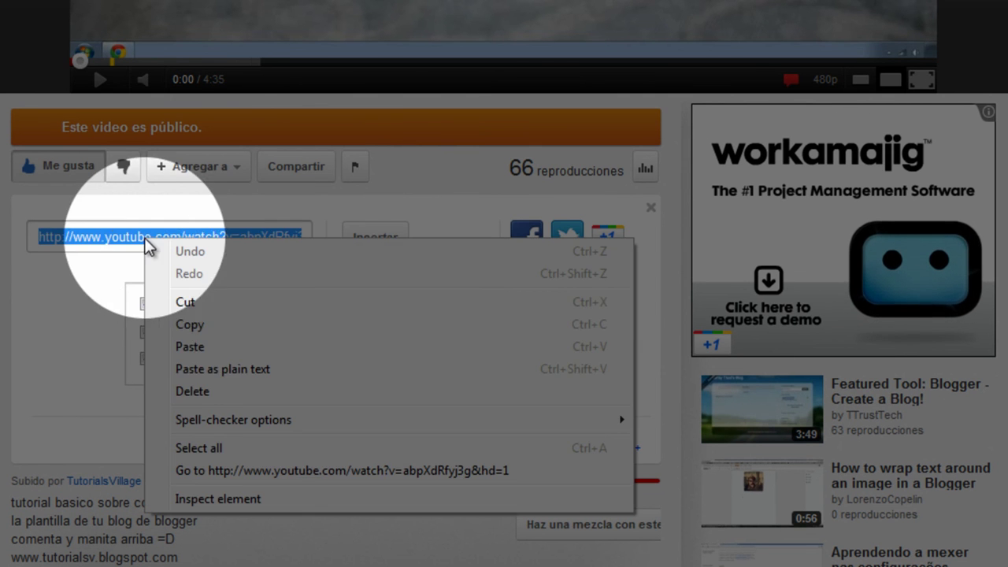
click(190, 324)
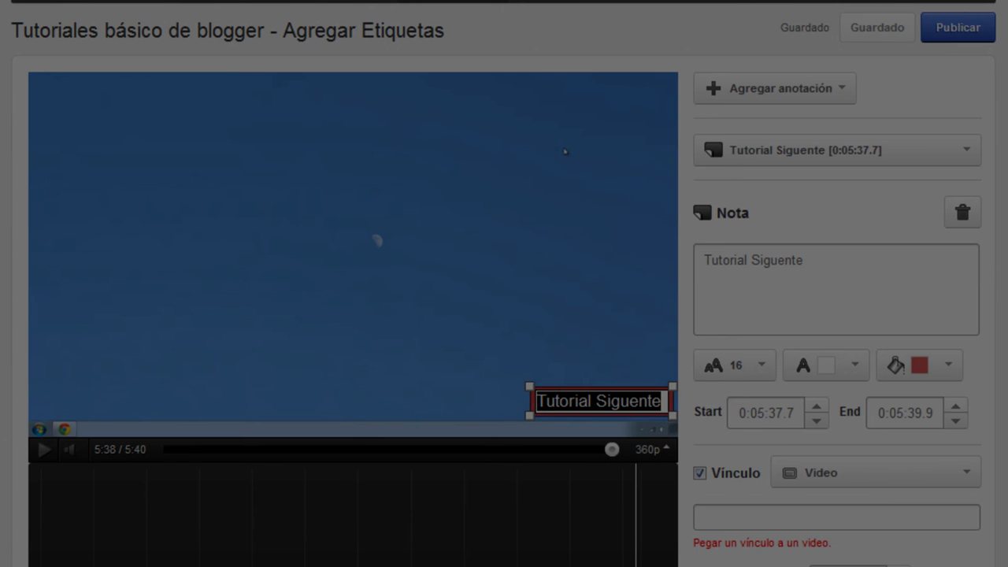
Paste the copied Cambiar Plantillas link into the Tutorial Siguente note's Vínculo URL field
scroll(520, 402, down, 1)
click(713, 479)
scroll(714, 479, down, 1)
right_click(704, 399)
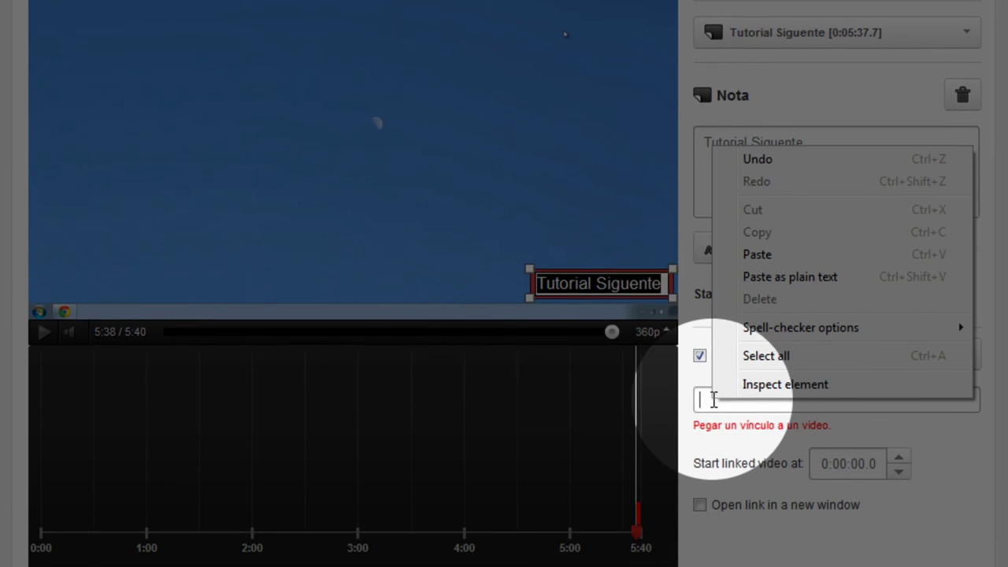
click(746, 256)
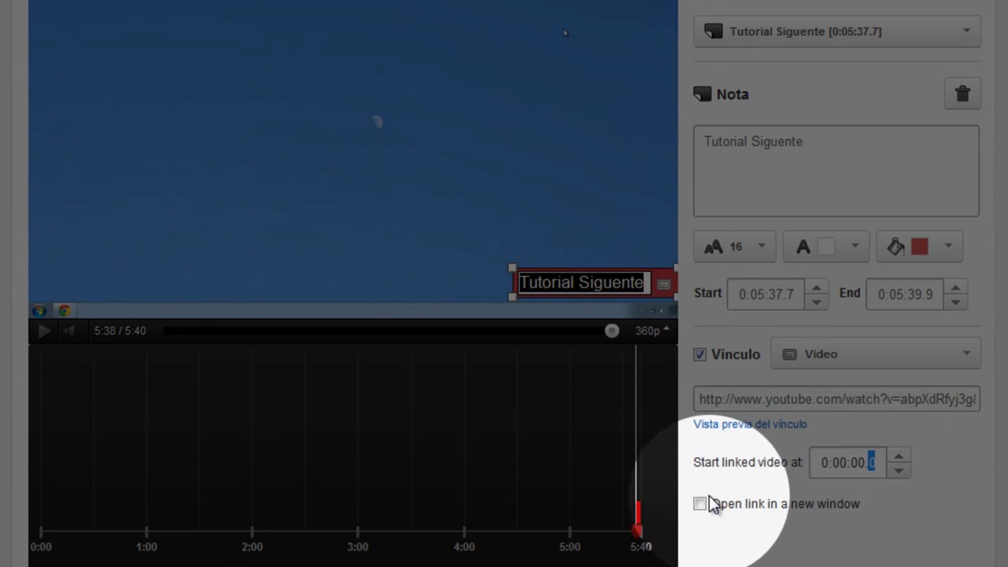
Save and publish the annotations, then view the Agregar Etiquetas watch page
scroll(866, 157, up, 3)
scroll(880, 177, up, 1)
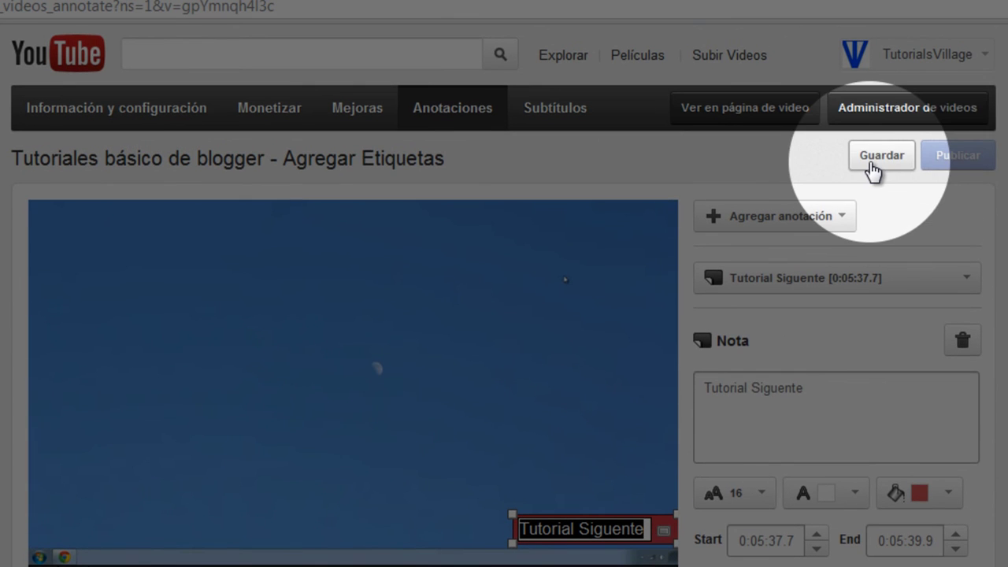
click(871, 170)
click(954, 161)
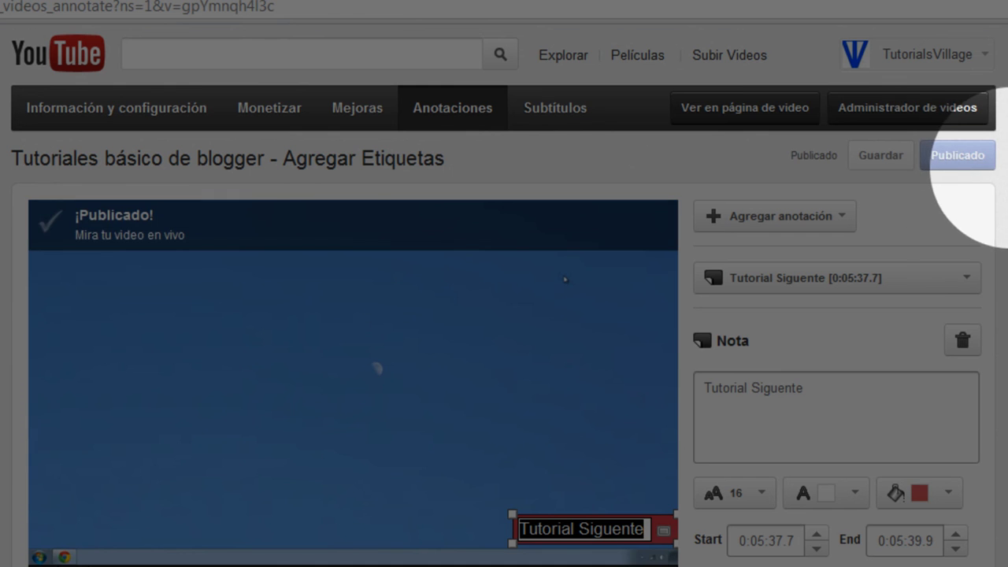
click(748, 110)
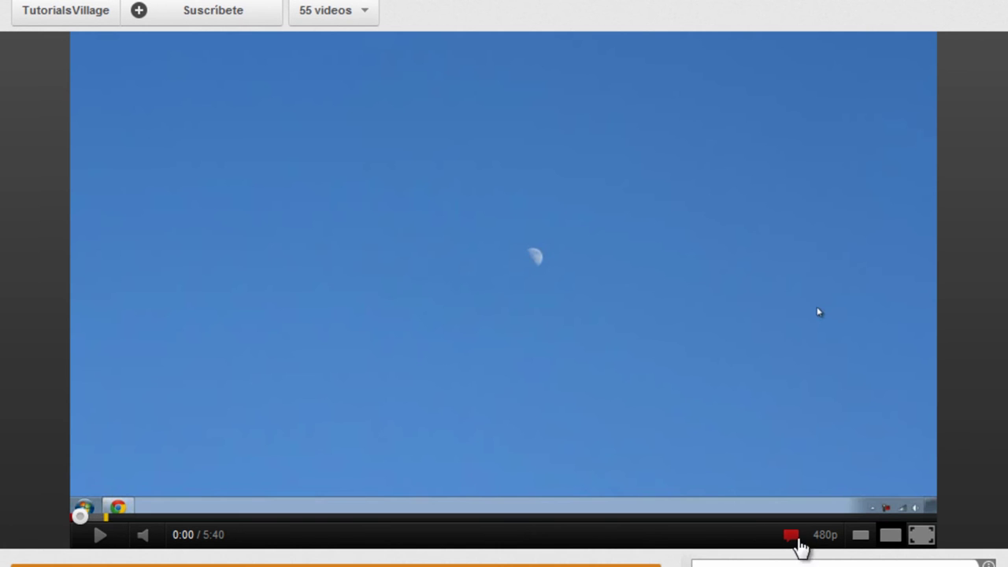
Play the last seconds, follow Tutorial Siguente to Cambiar Plantillas, pause it, and minimize Chrome
click(921, 517)
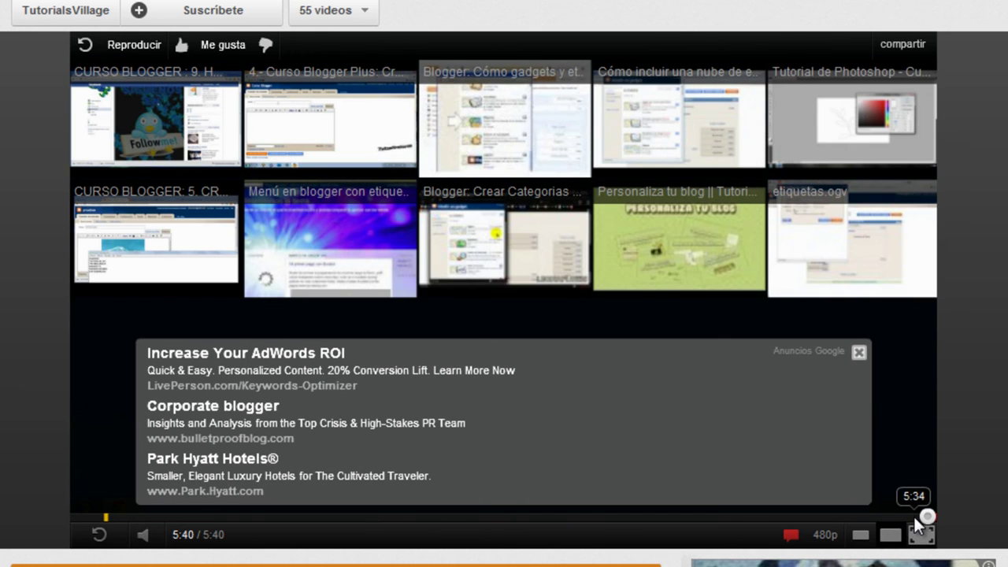
click(912, 514)
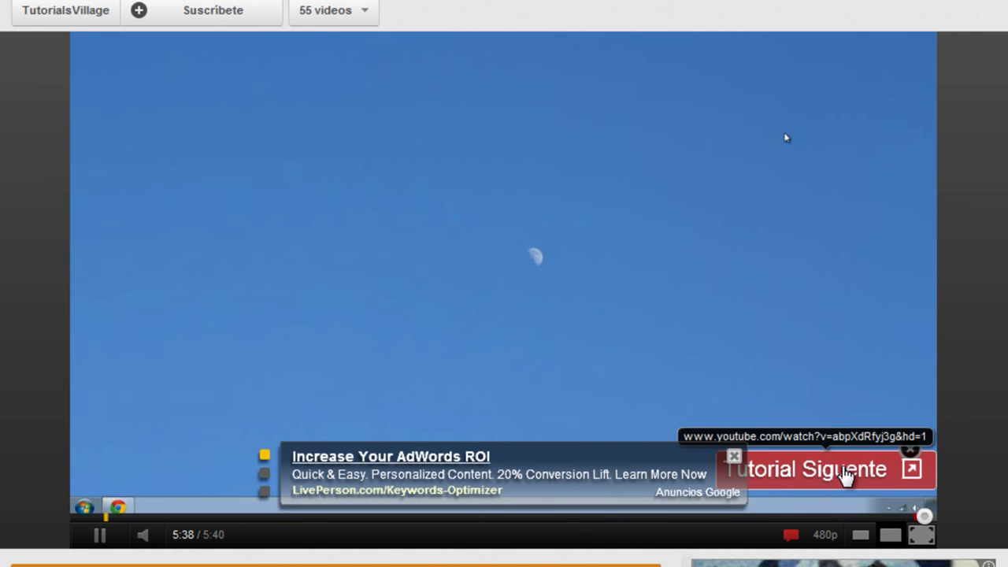
click(845, 476)
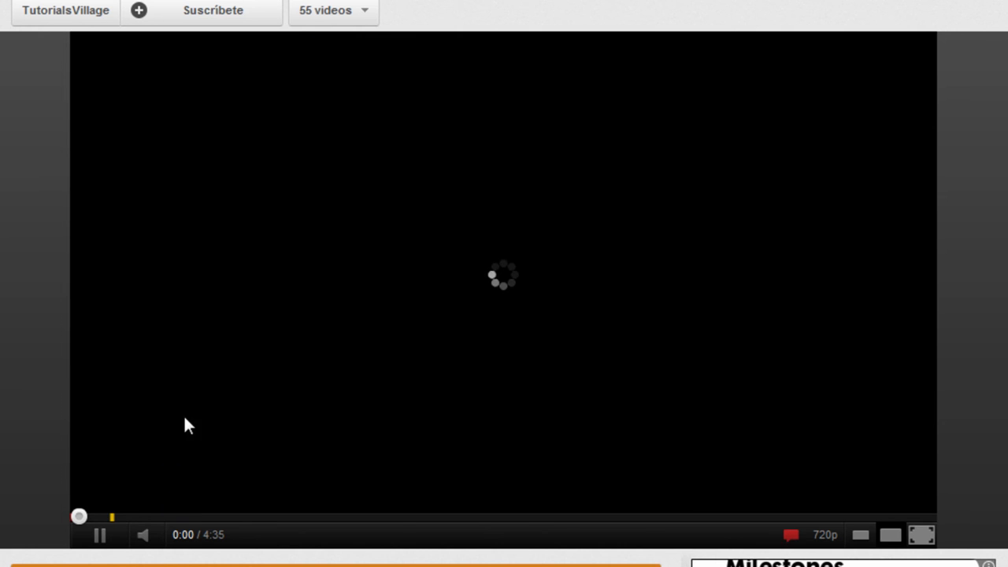
click(99, 535)
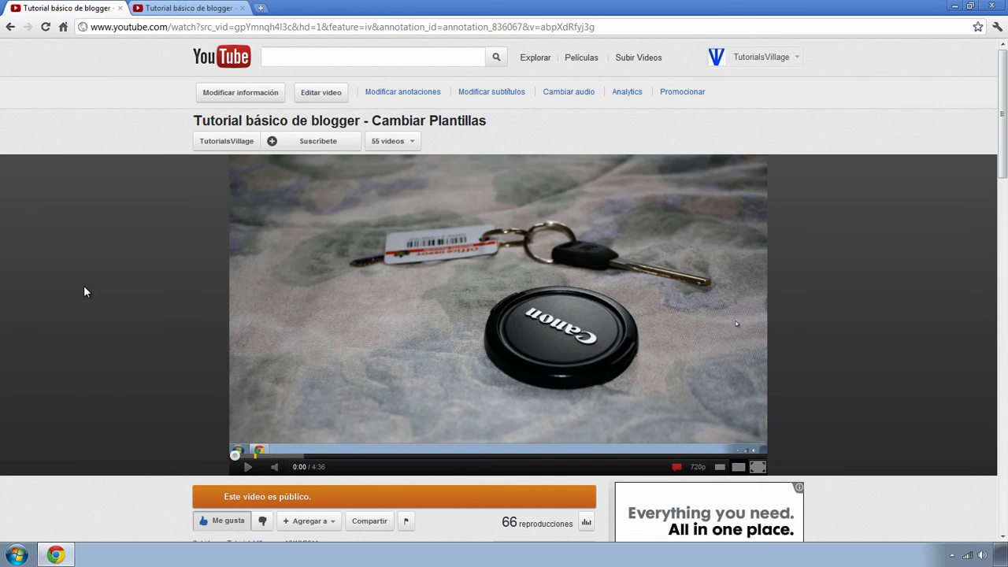
click(957, 7)
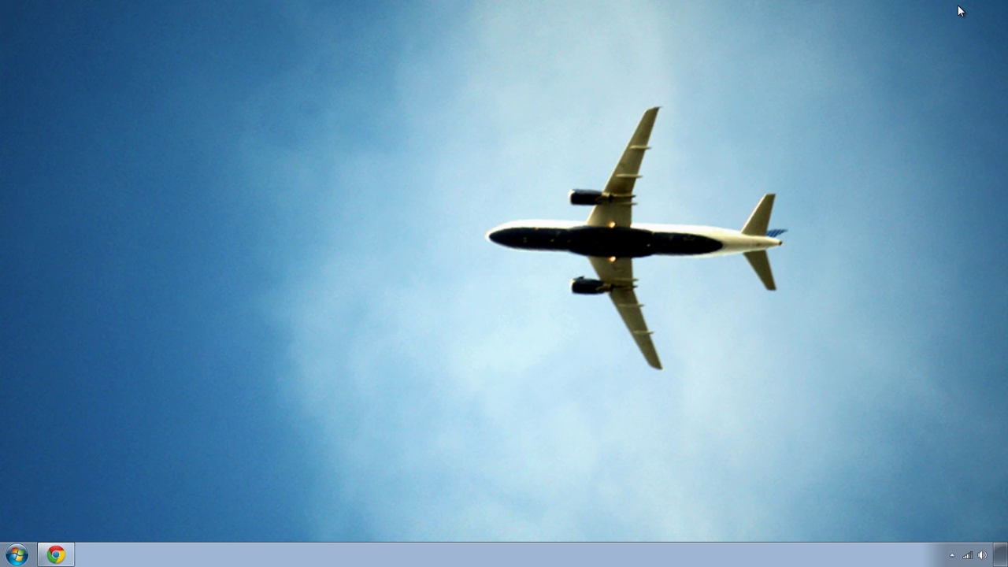